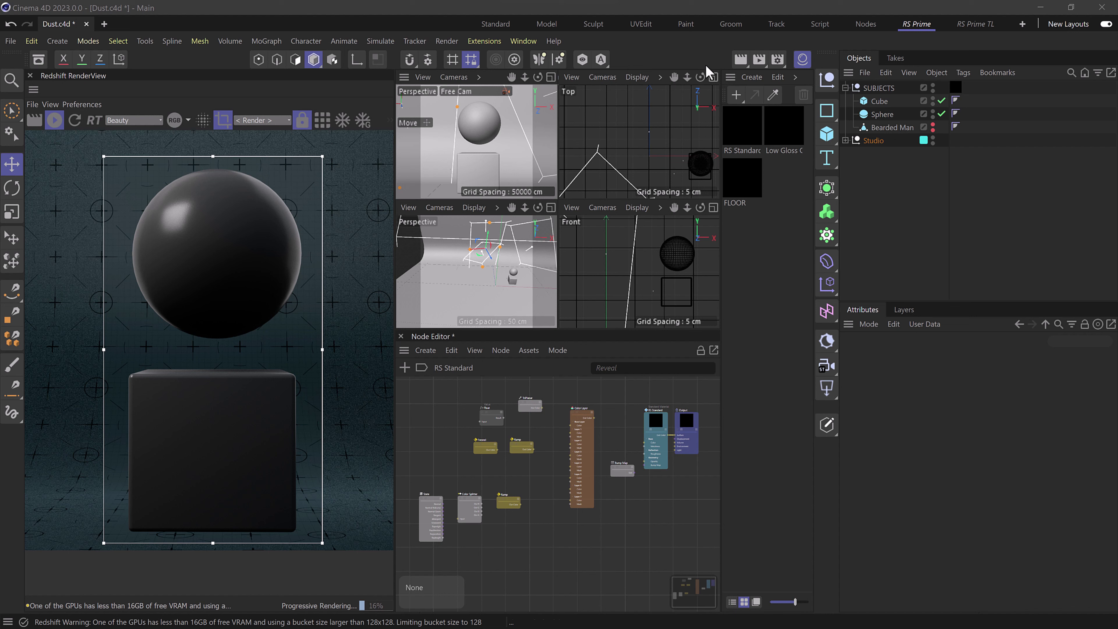
Step: Rename the RS Standard material as Dust
left_click(742, 136)
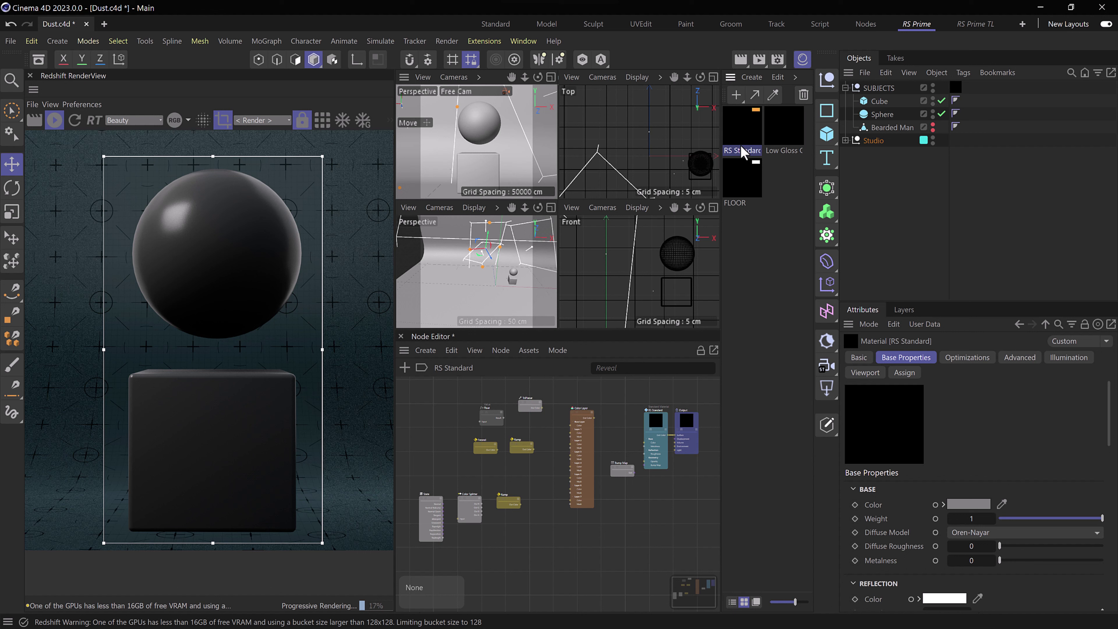
double_click(739, 151)
type("D")
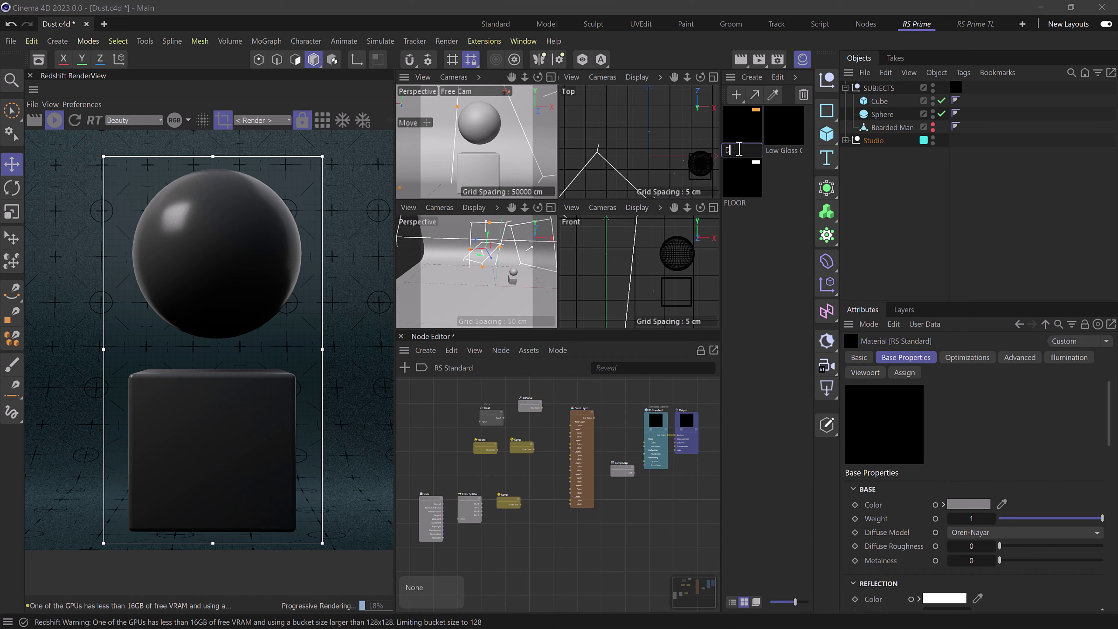
type("ust")
key("Return")
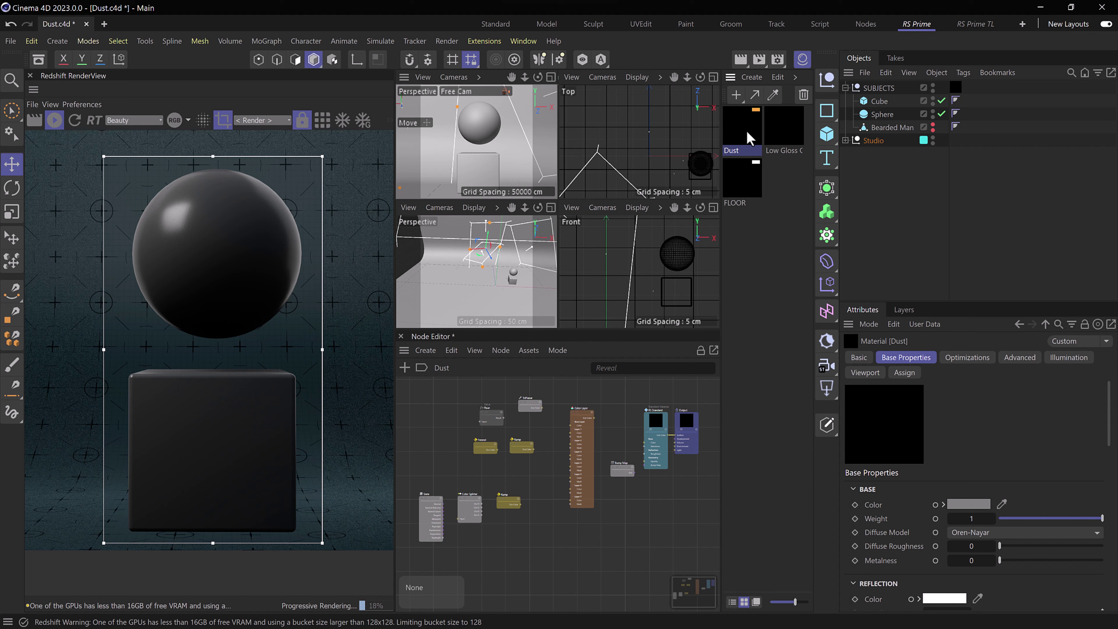
Step: Hide the Material Manager and maximize the Node Editor showing the Dust material's nodes
left_click(802, 59)
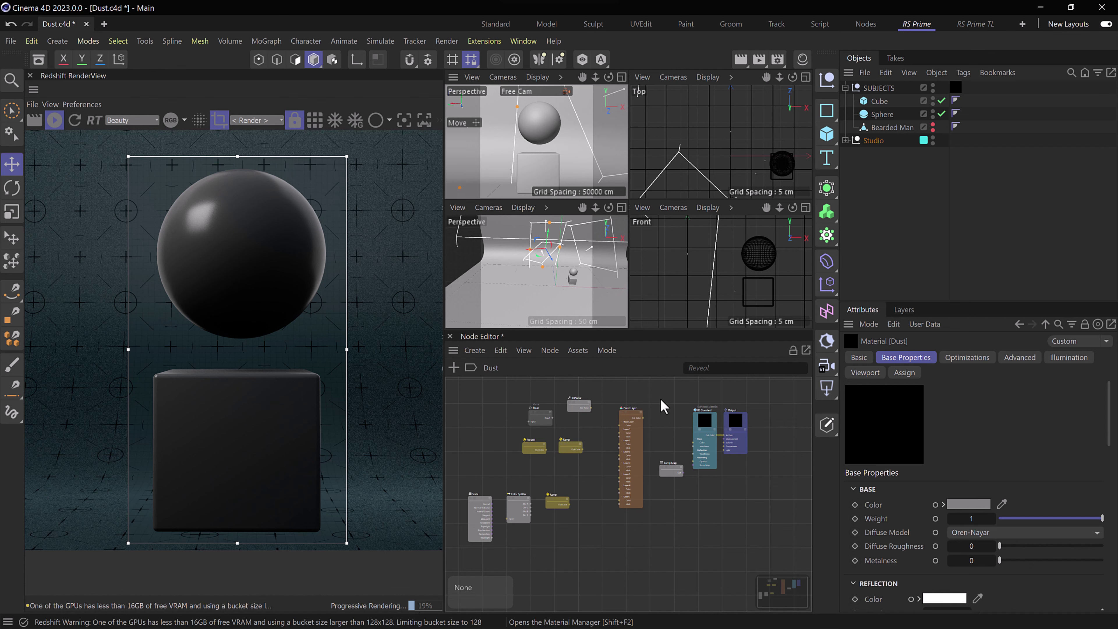
key("ctrl+Tab")
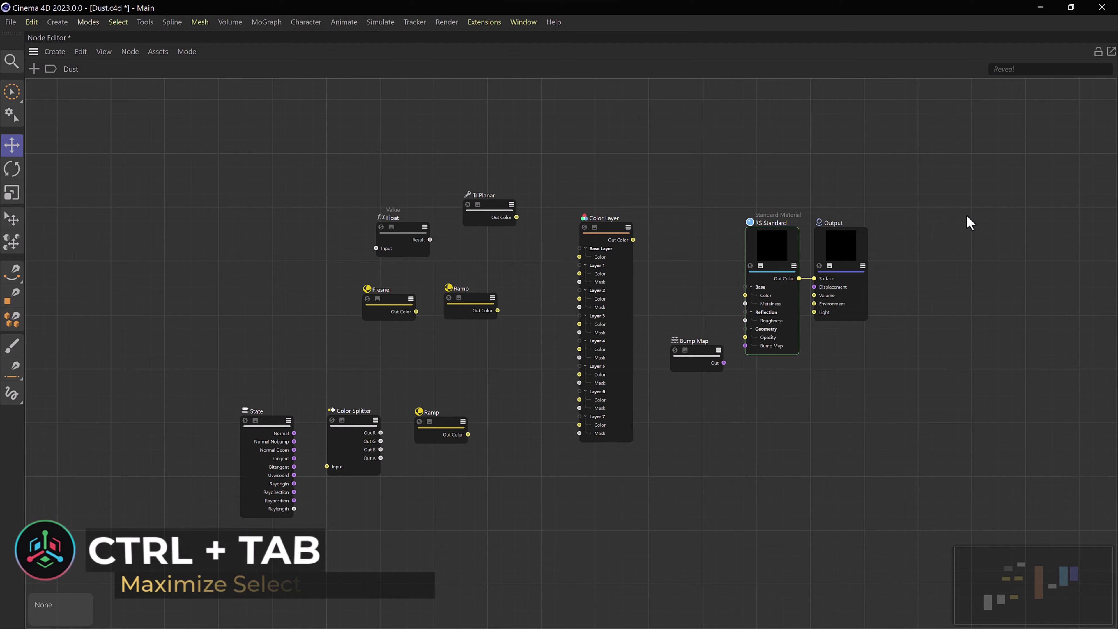
scroll(633, 288, "up", 3)
middle_click_drag(523, 313, 592, 297)
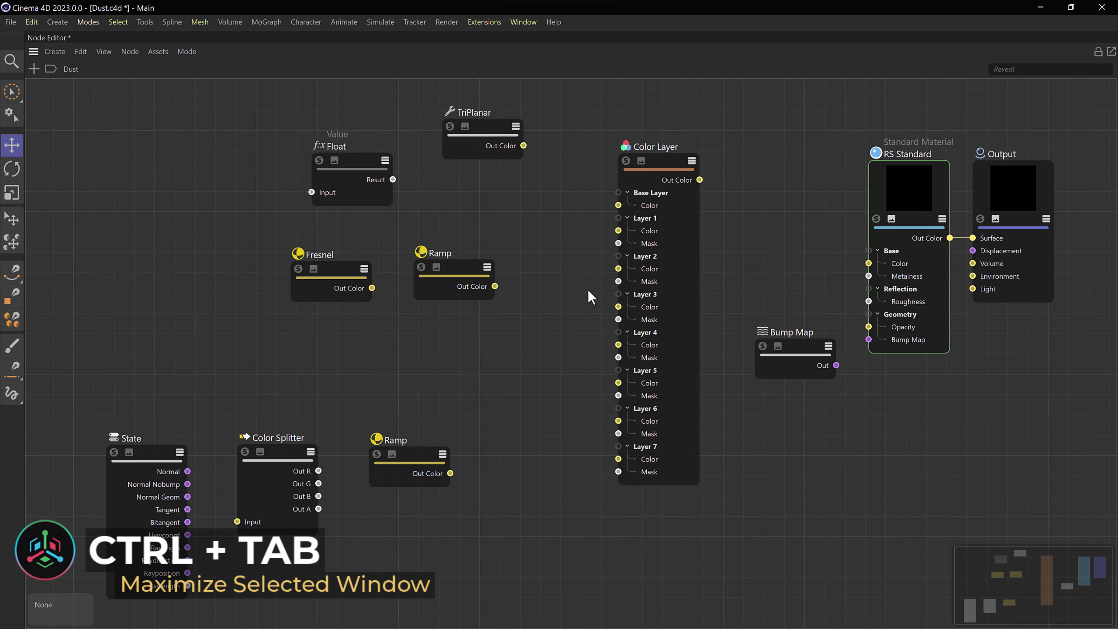
double_click(819, 137)
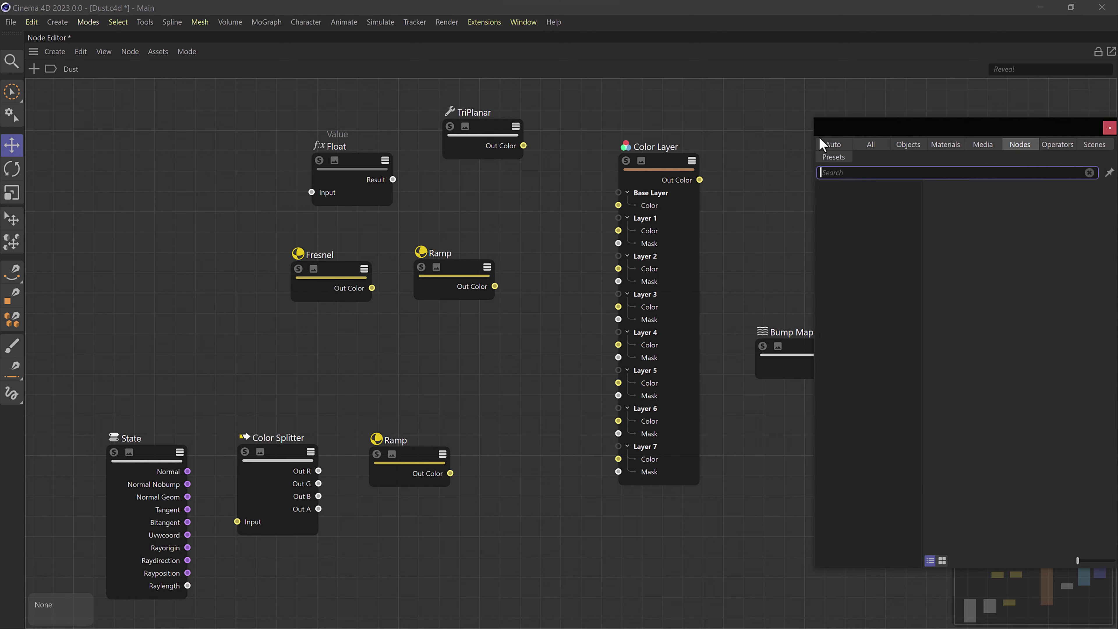
left_click(761, 203)
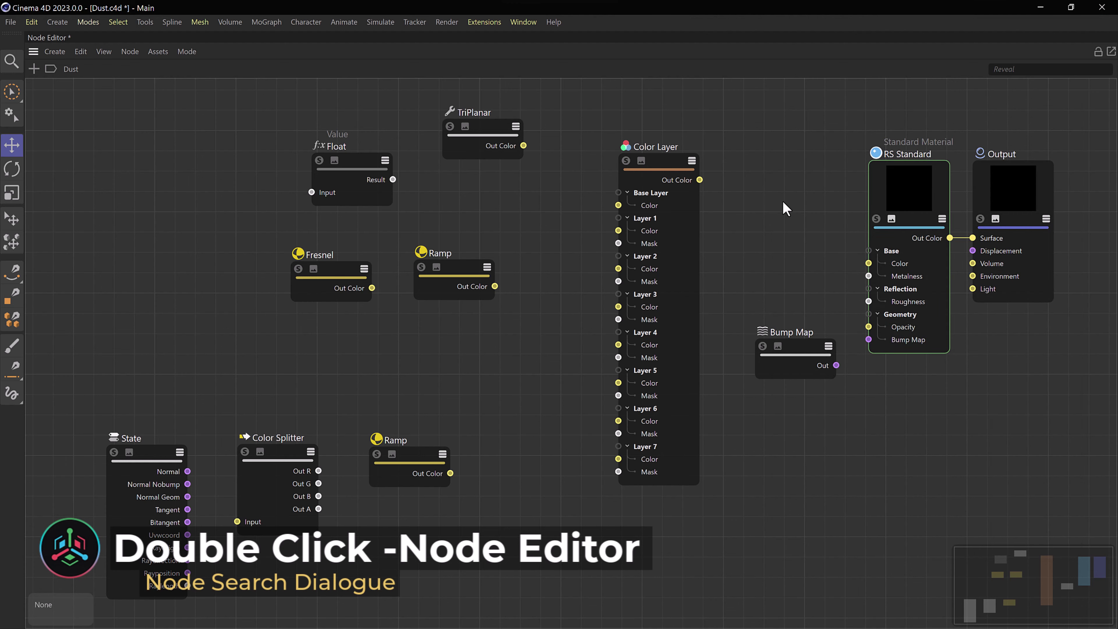
double_click(783, 201)
left_click(753, 204)
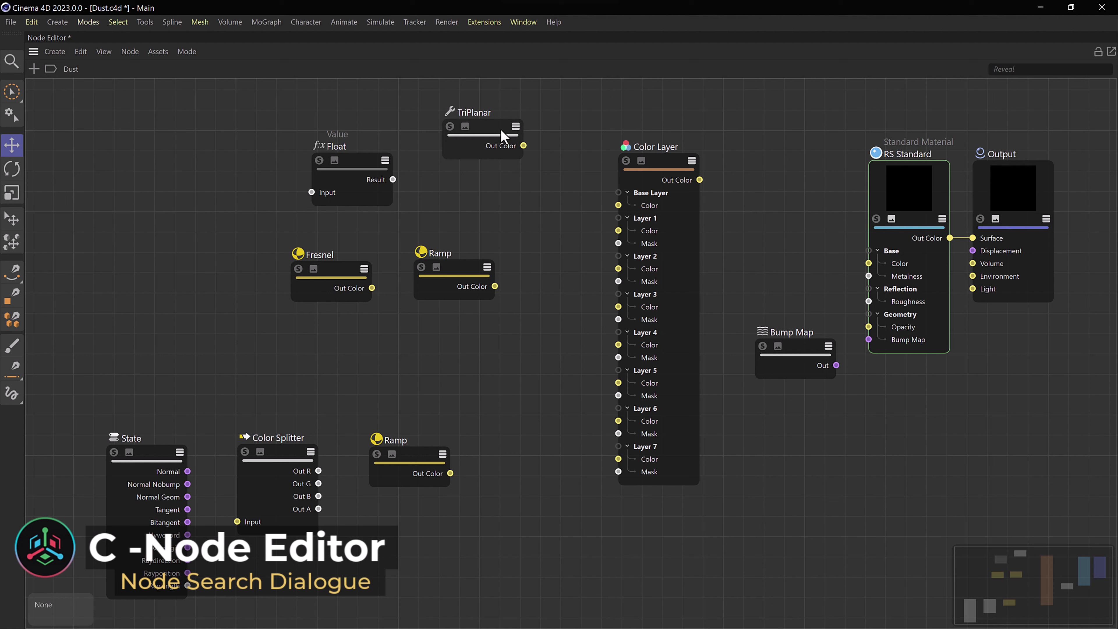
Step: Review the prepared nodes of the Dust material: Bump Map, Color Layer, TriPlanar, Float, Fresnel, both Ramps, Color Splitter and State
left_click_drag(791, 348, 797, 356)
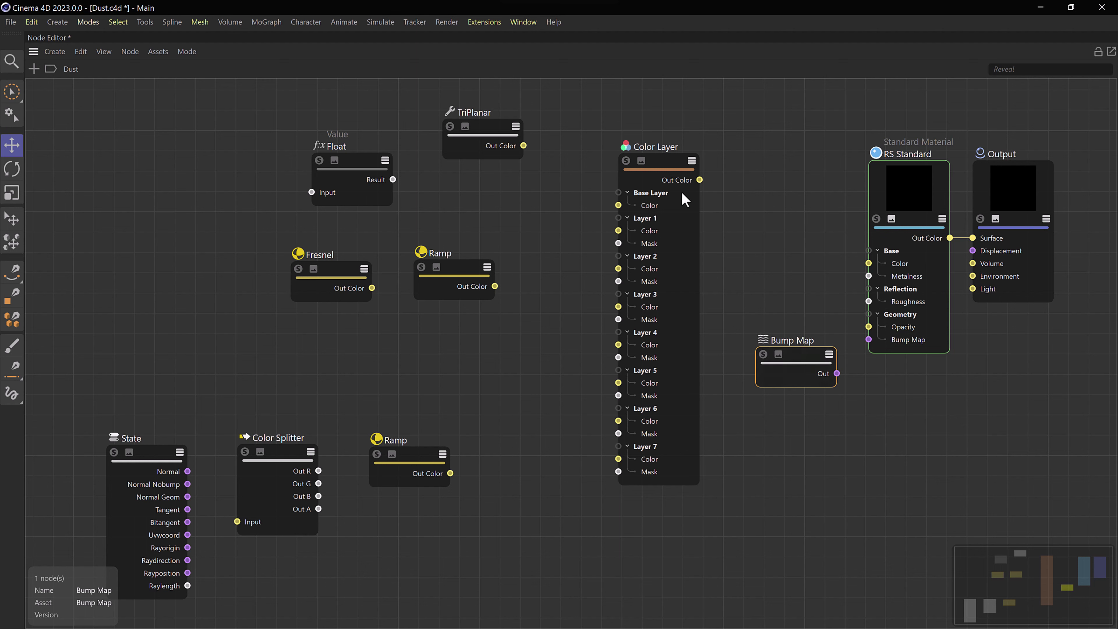
left_click(660, 166)
left_click(491, 126)
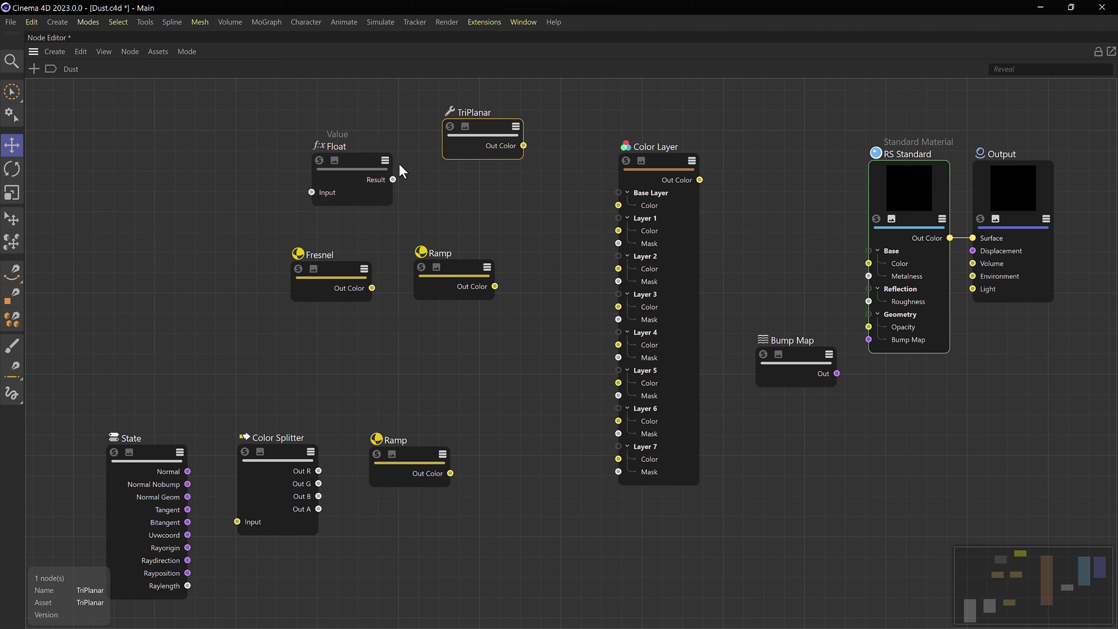
left_click(361, 163)
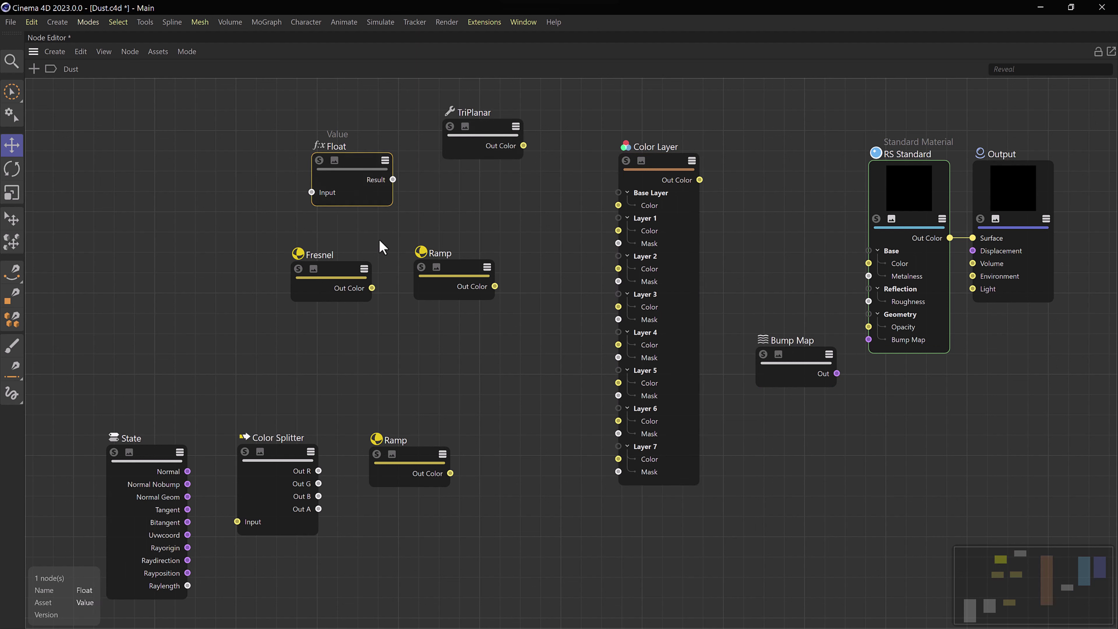
left_click(454, 266)
left_click(327, 274)
left_click(422, 457)
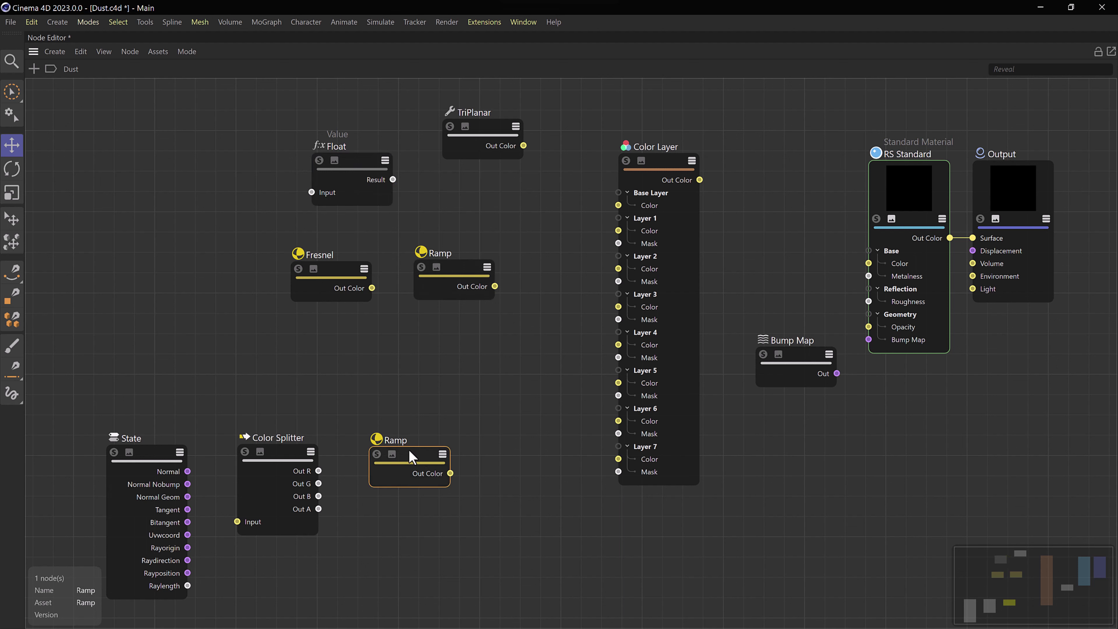
left_click(292, 453)
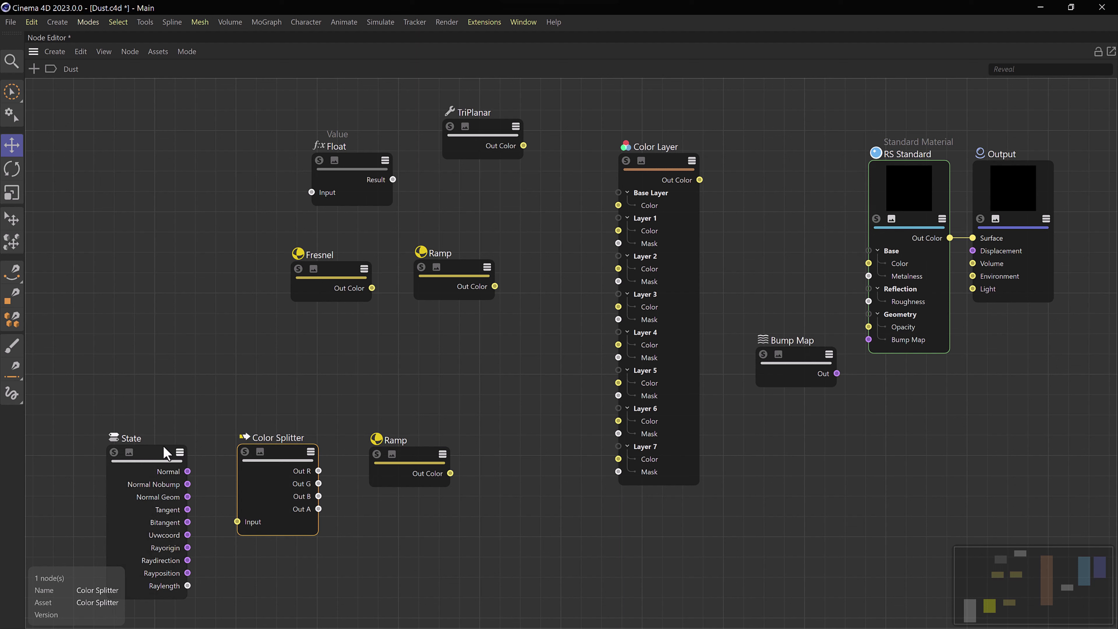
left_click(369, 390)
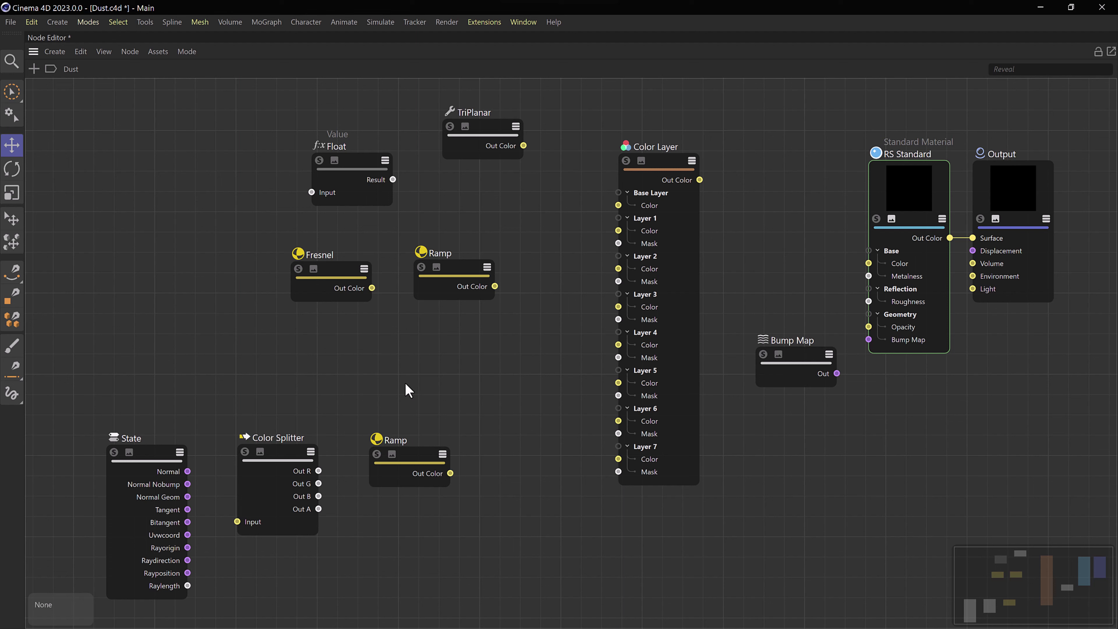
Step: Restore the Node Editor to its normal size and set the RS Standard node's base color to H 24°, S 10%, V 90%
key("ctrl+Tab")
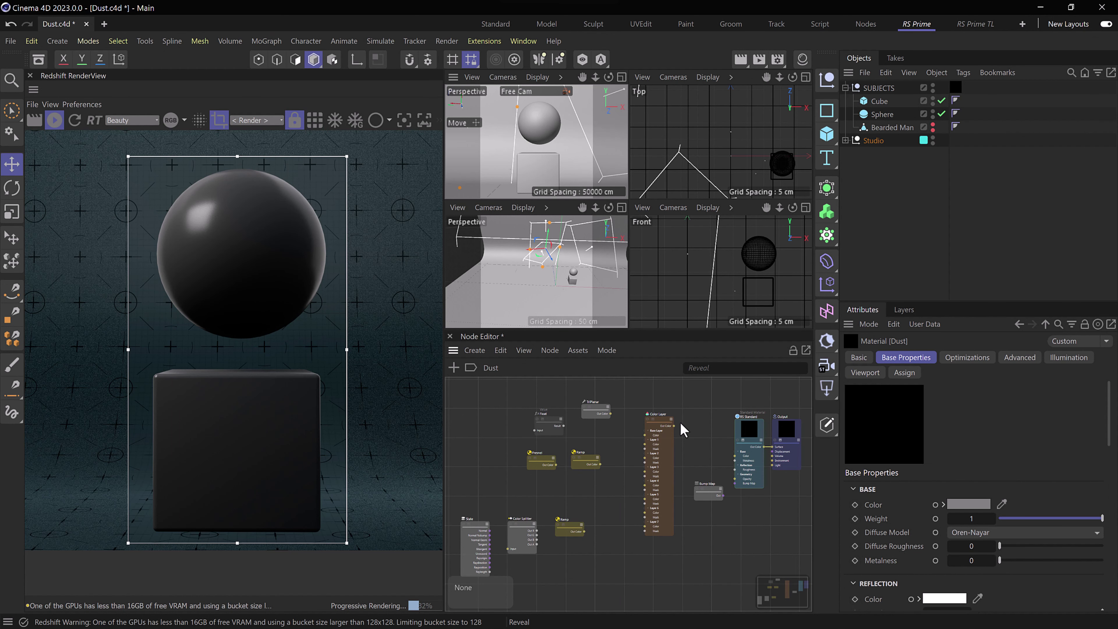
left_click(750, 426)
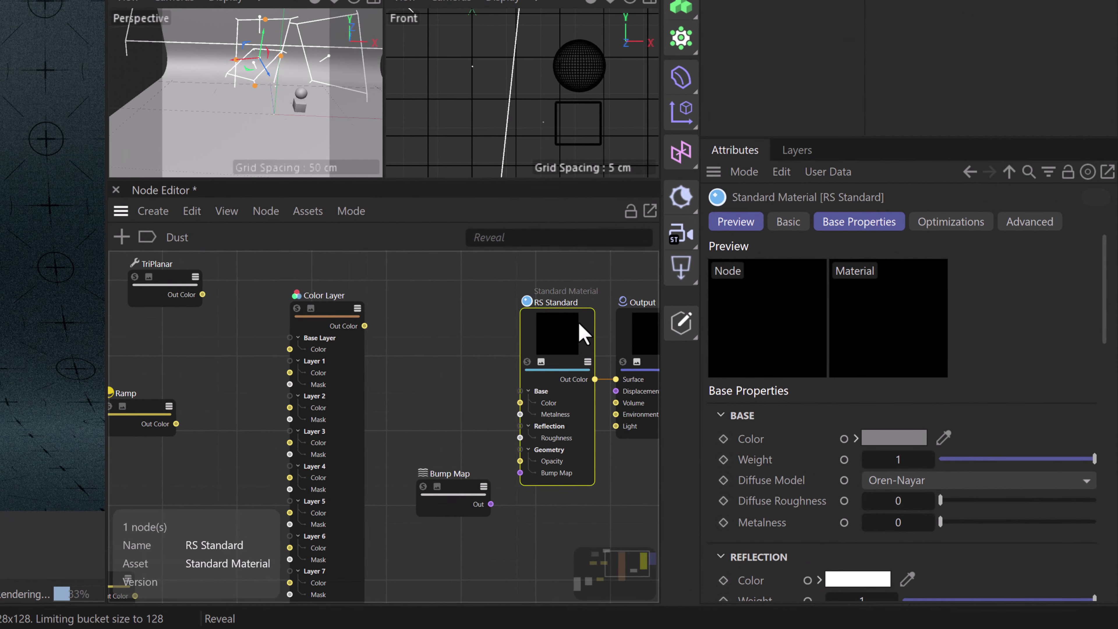
middle_click_drag(559, 331, 442, 328)
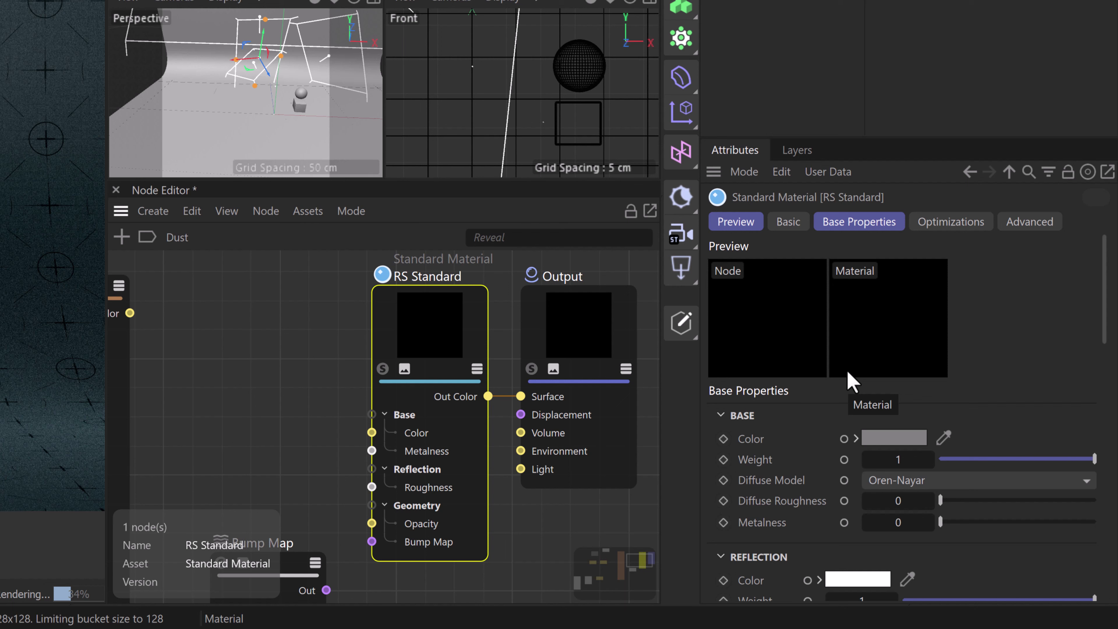
left_click(898, 438)
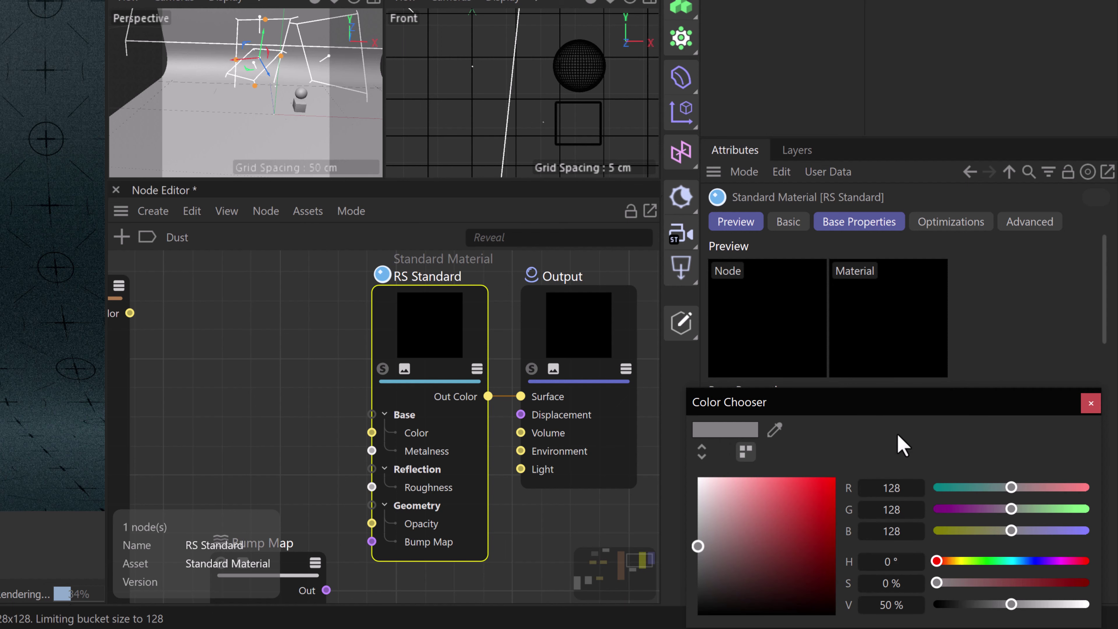
left_click_drag(937, 561, 951, 563)
left_click(947, 562)
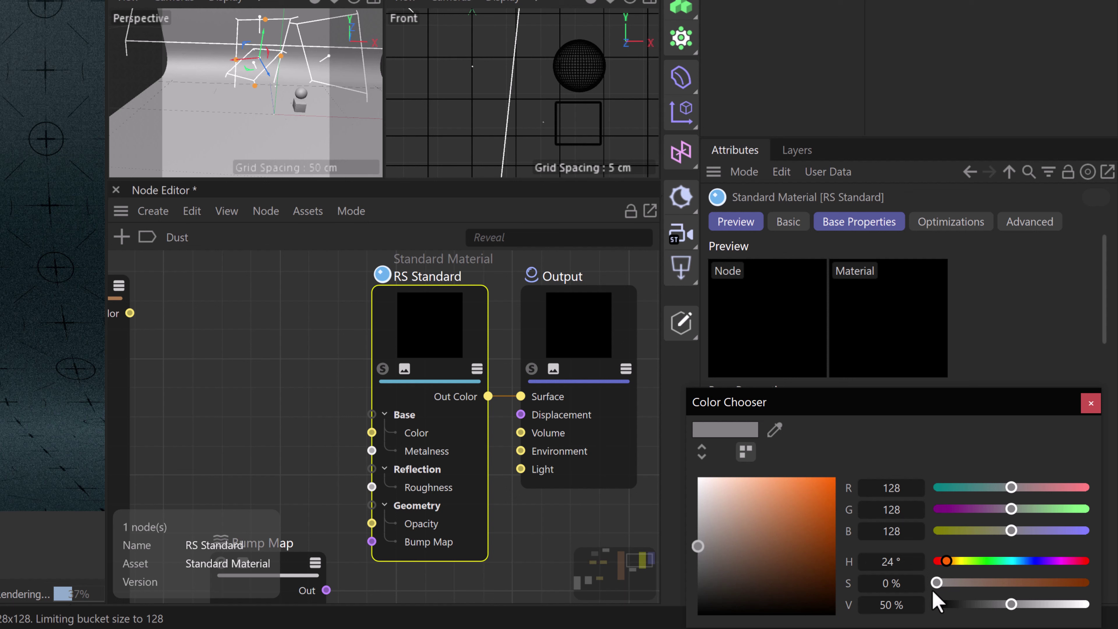
left_click_drag(941, 583, 951, 583)
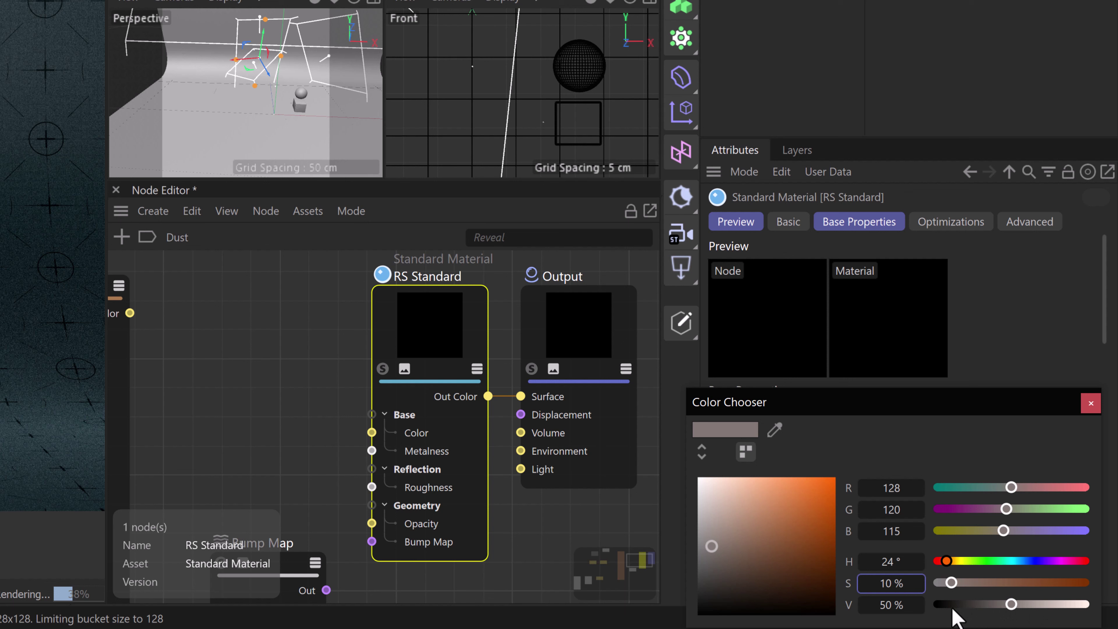
left_click(897, 604)
type("90")
key("Return")
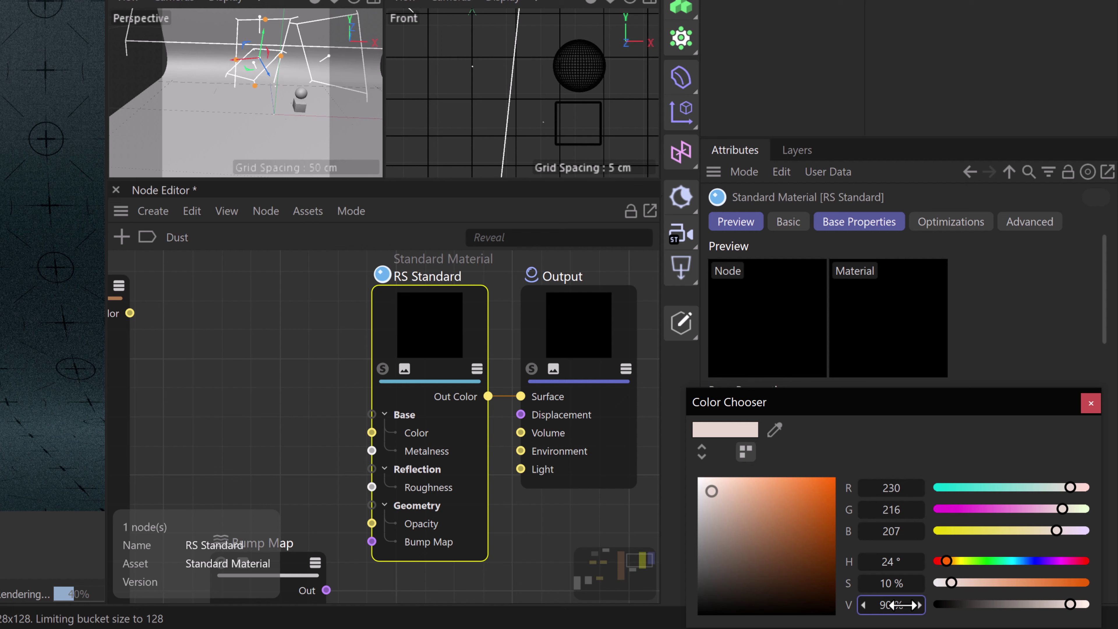
left_click(1091, 404)
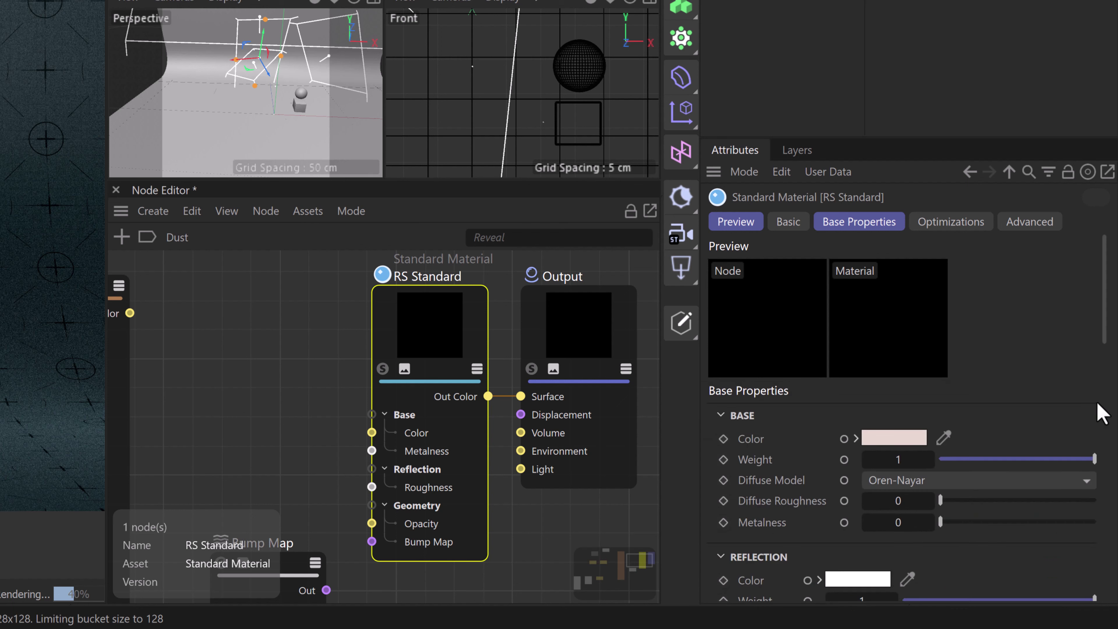
Step: Set the RS Standard node's reflection weight to 0
left_click_drag(1105, 250, 1105, 328)
left_click_drag(910, 388, 815, 396)
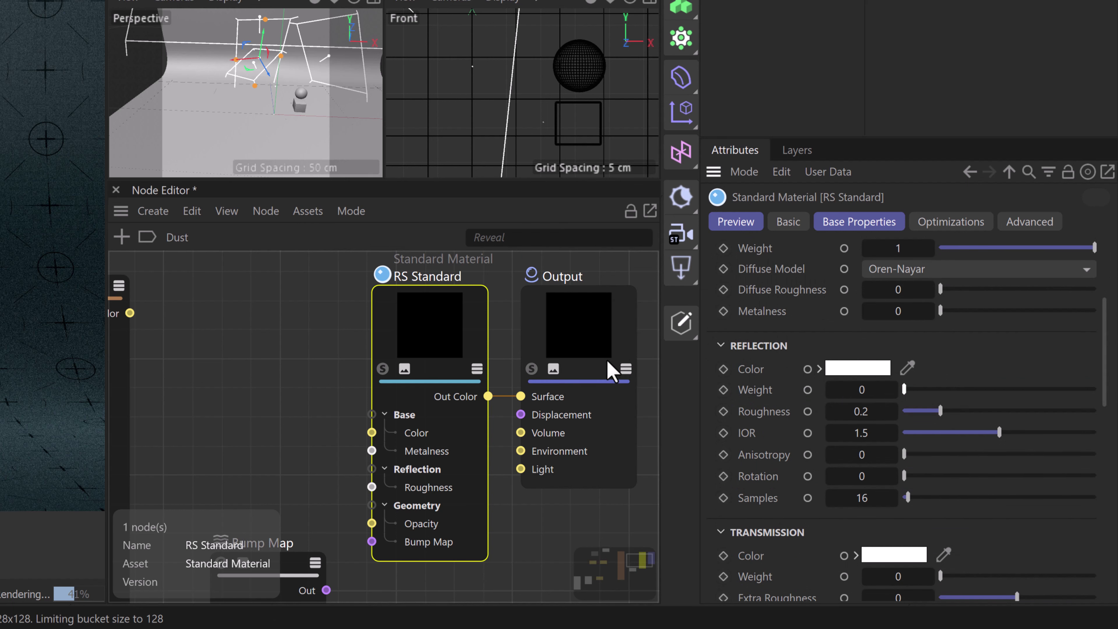
Step: Select the Color Layer node to show its attributes
scroll(425, 326, "down", 4)
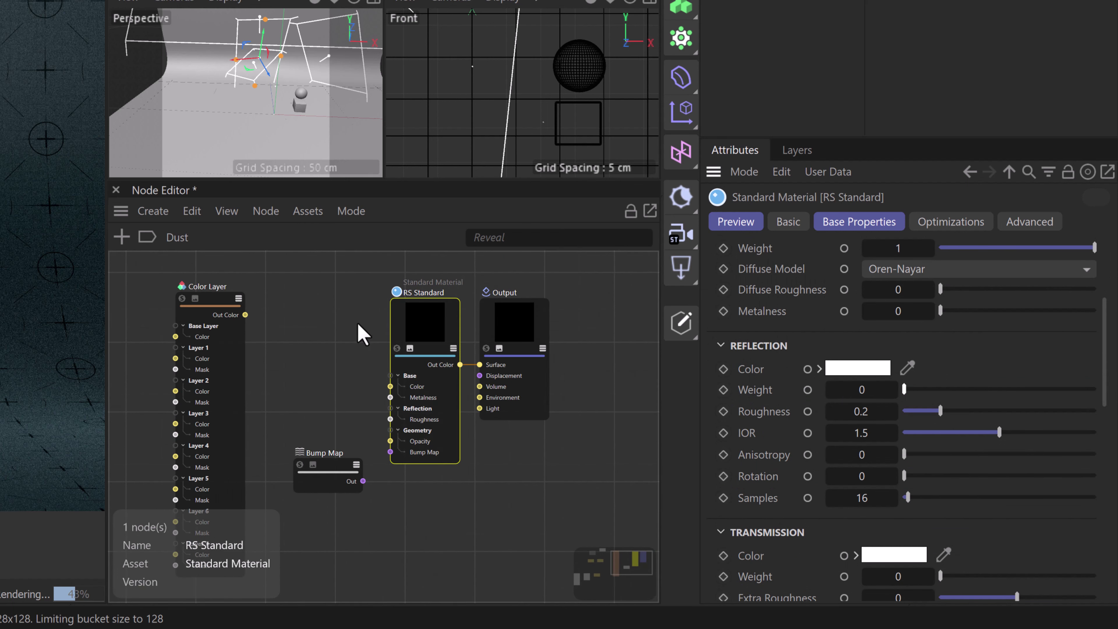
middle_click_drag(367, 328, 434, 342)
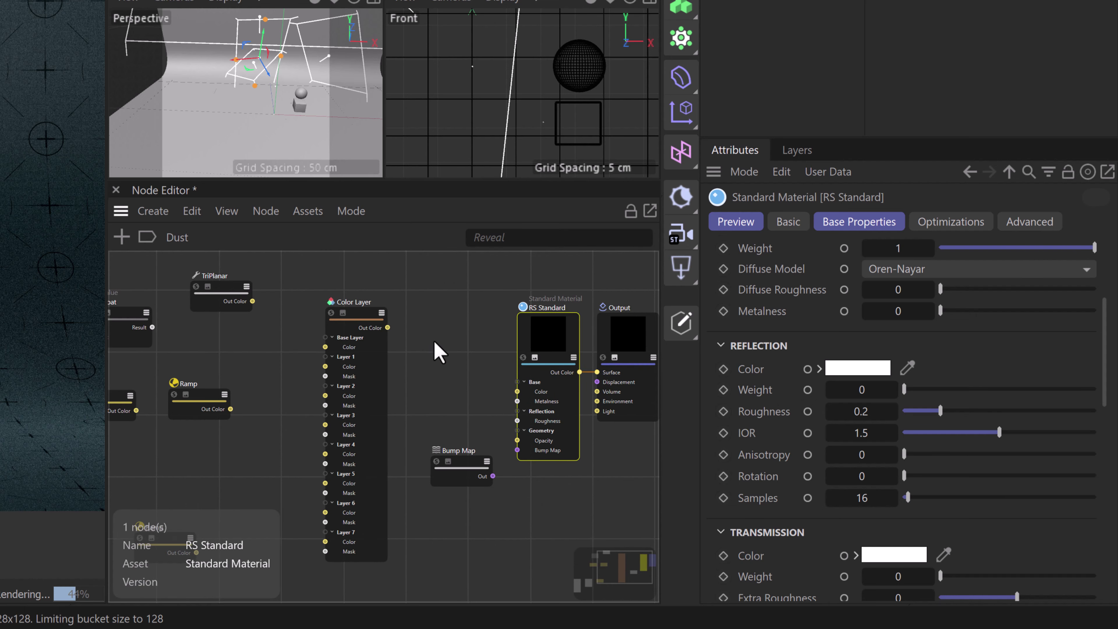
scroll(434, 342, "down", 2)
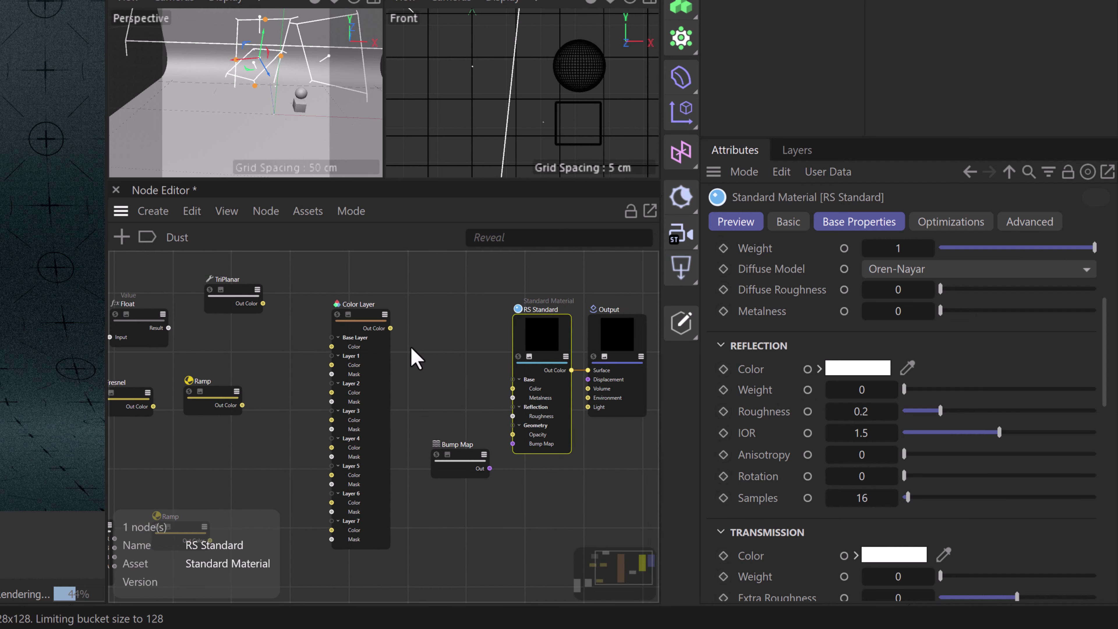
left_click(368, 316)
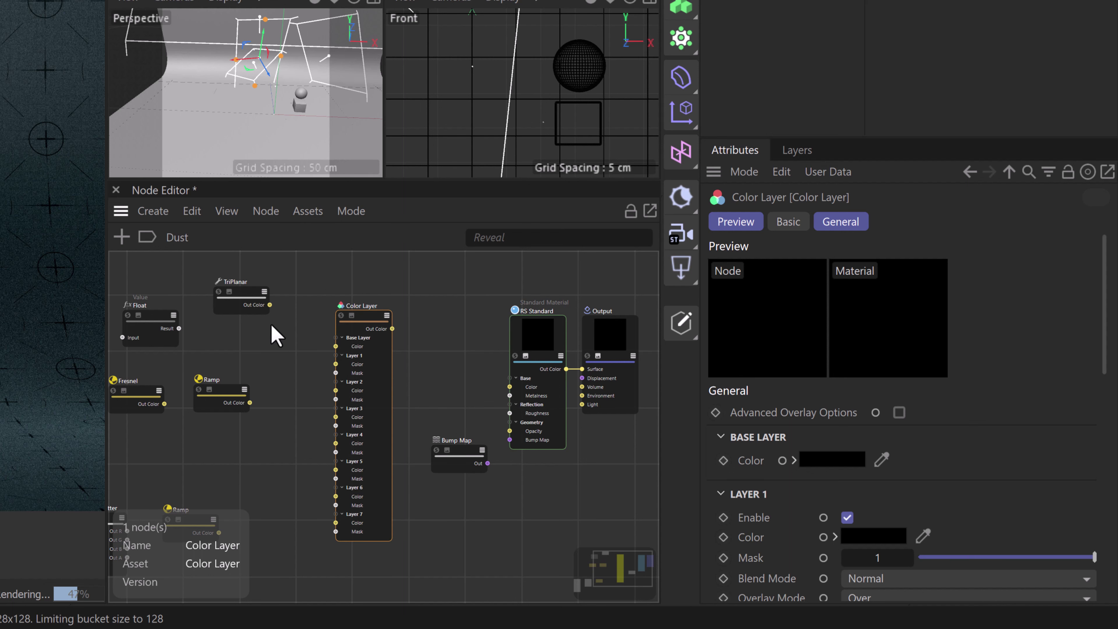
middle_click_drag(313, 359, 344, 374)
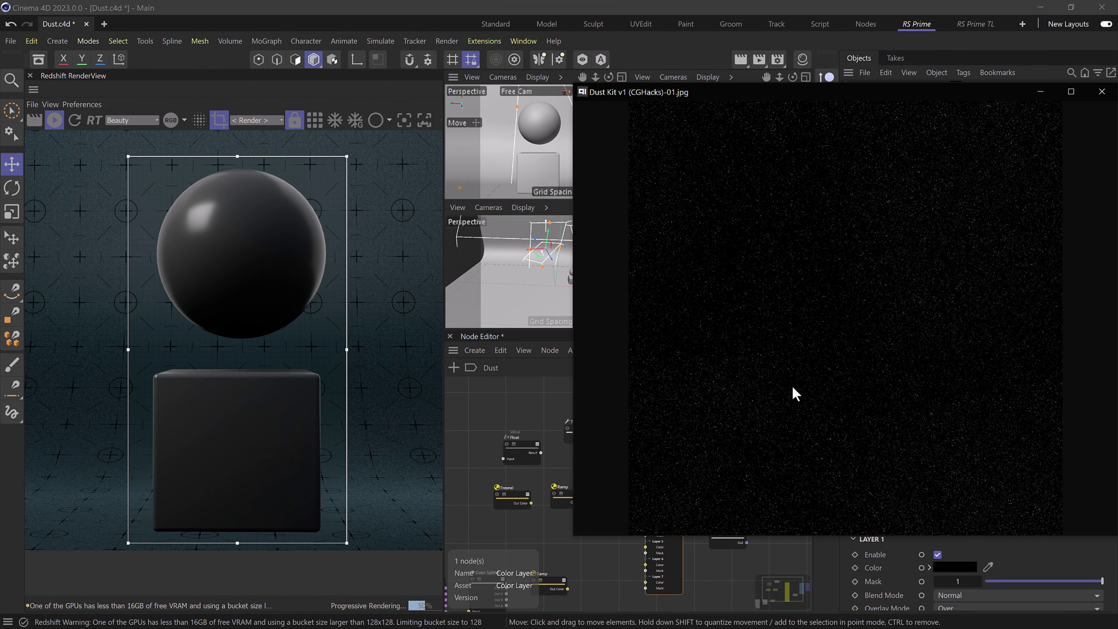
Step: Switch to the image viewer and browse the Dust Kit v1 (CGHacks) textures from 01 through 36
key("Right")
key("Right")
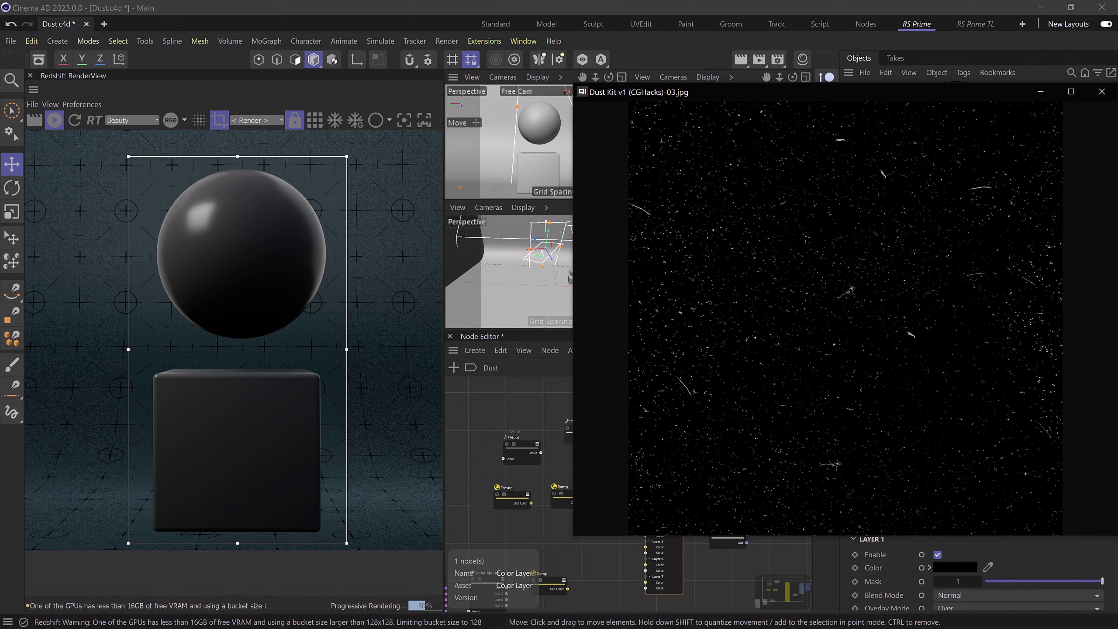
key("Right")
key("Right")
key("Right")
key("Right")
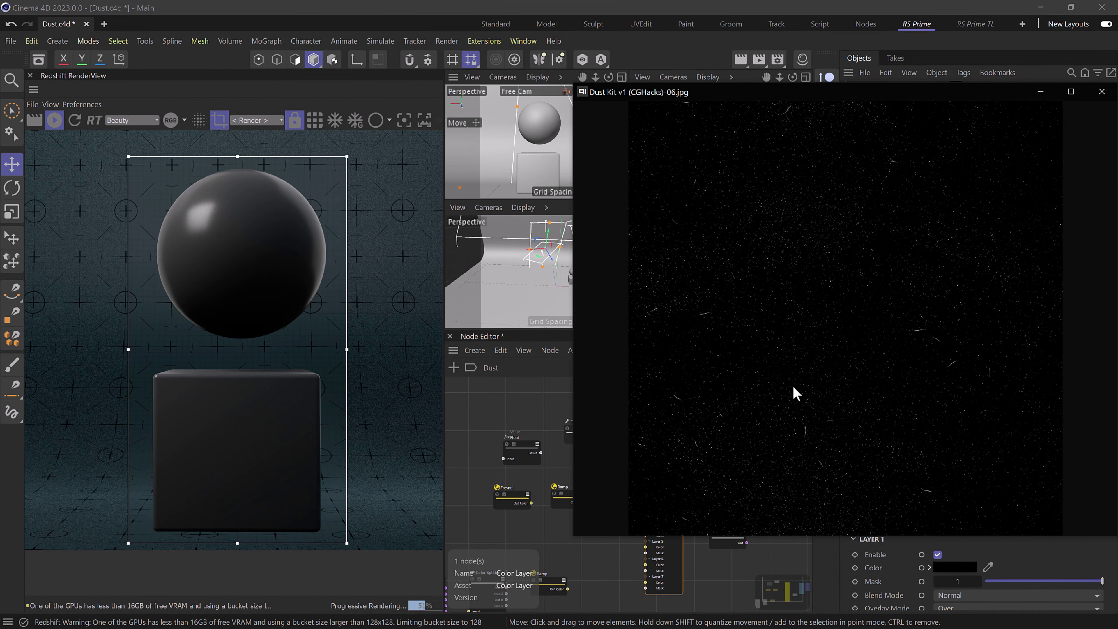
key("Right")
key("Right")
key("Right")
key("Right")
key("Right")
key("Right")
key("Right")
key("Right")
key("Right")
key("Right")
key("Right")
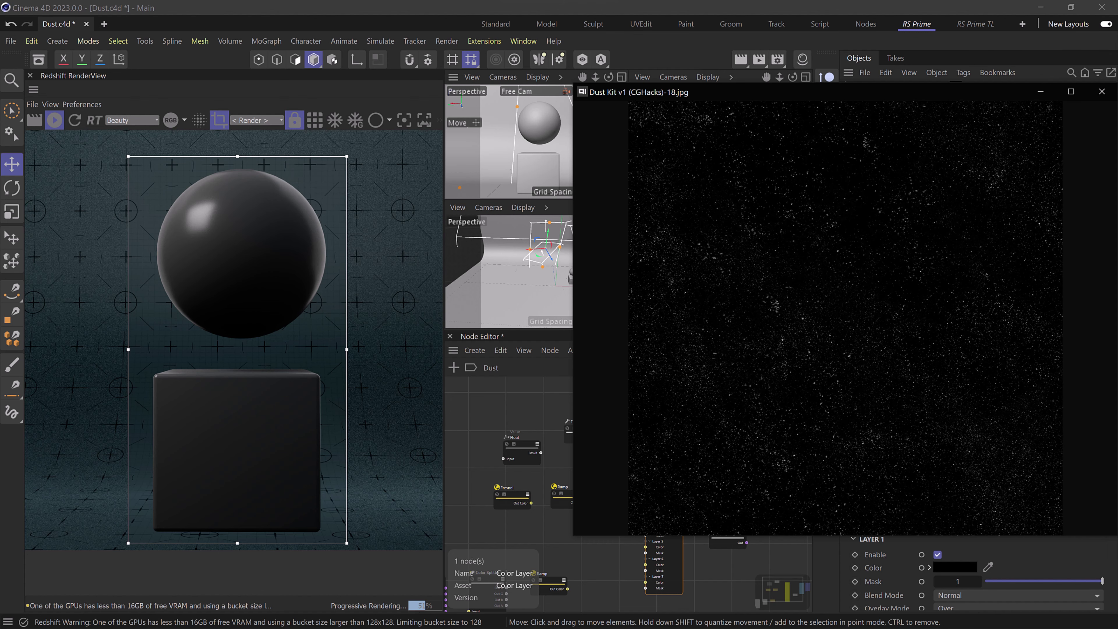
key("Right")
key("Right")
key("Right")
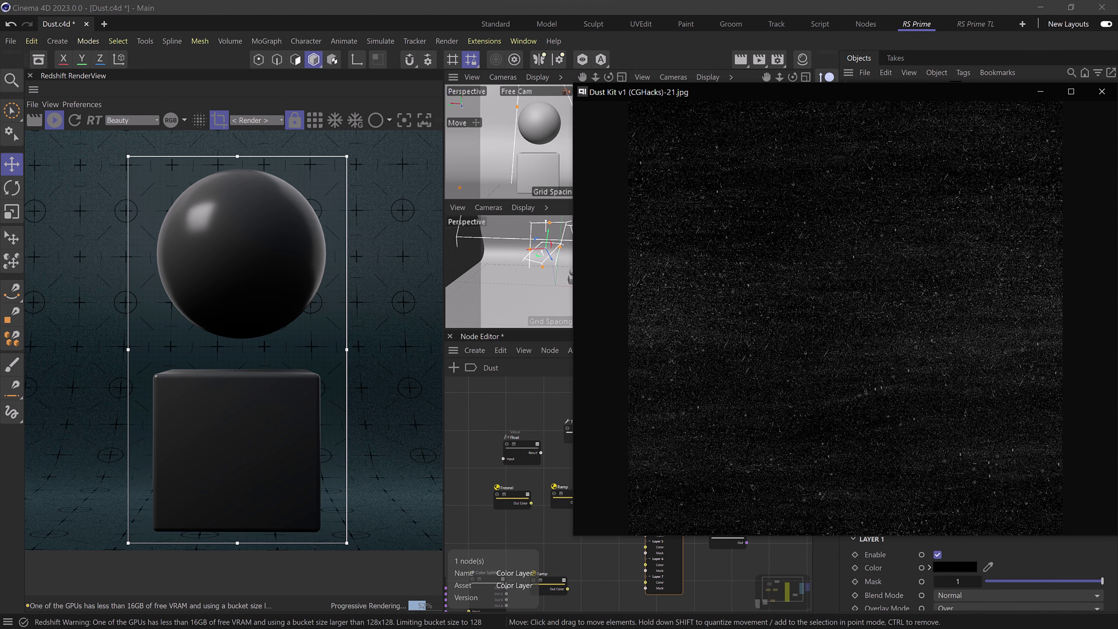
key("Right")
key("Right")
key("Right")
key("Right")
key("Right")
key("Right")
key("Right")
key("Right")
key("Right")
key("Right")
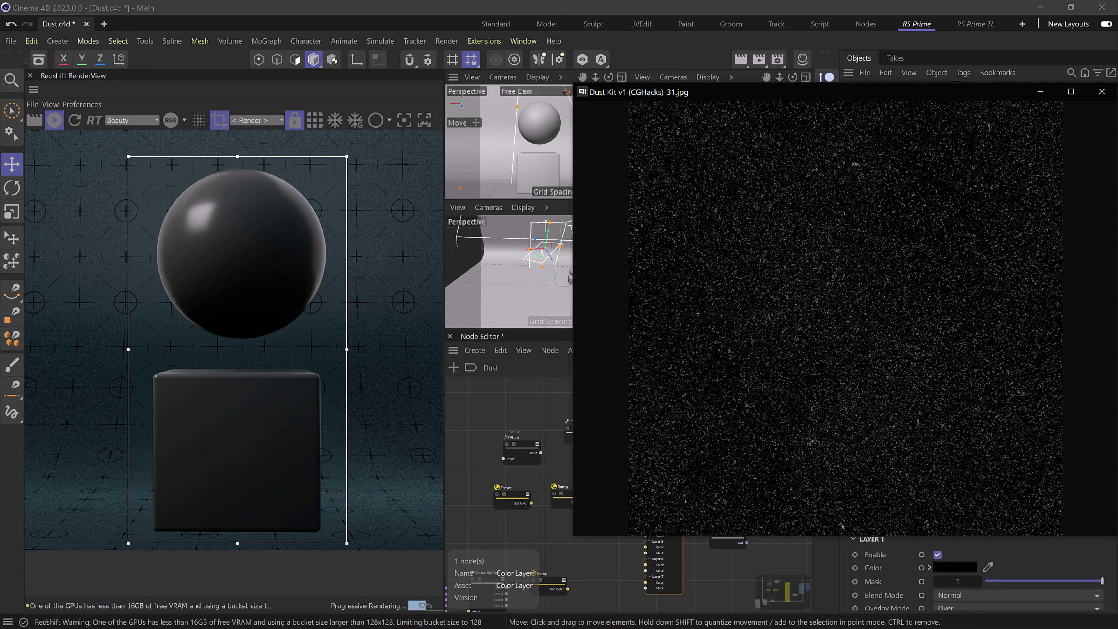
key("Right")
key("Right")
key("Right")
key("Right")
key("Right")
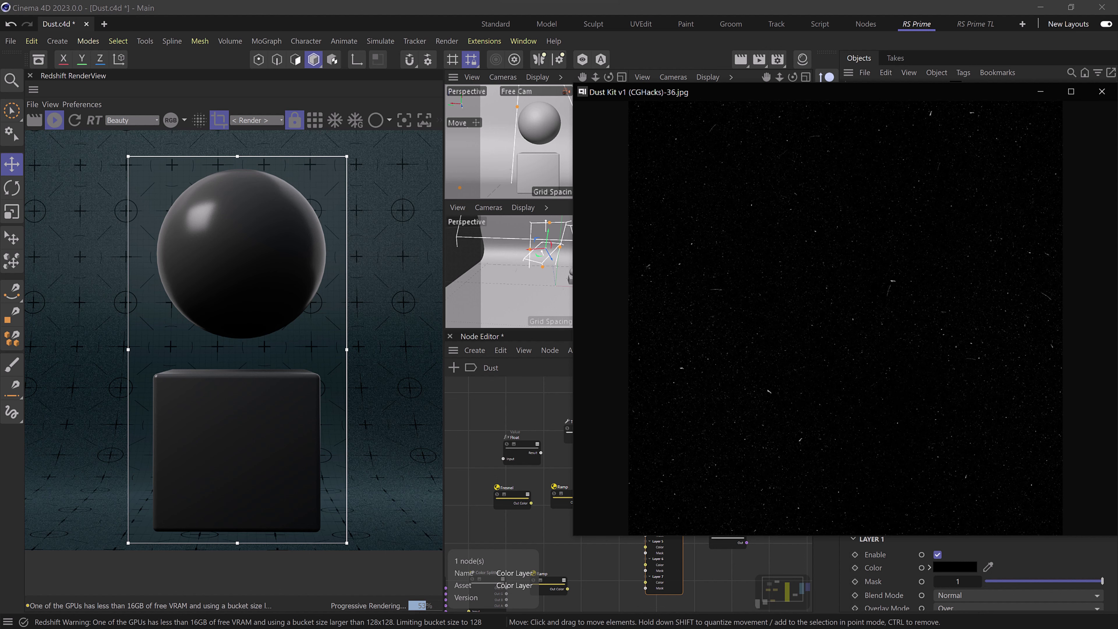
Step: Browse ahead to the Dust Kit v1 (CGHacks)-38 image and add it to the Dust material's node graph as a texture node
key("Right")
key("Right")
key("Right")
key("Left")
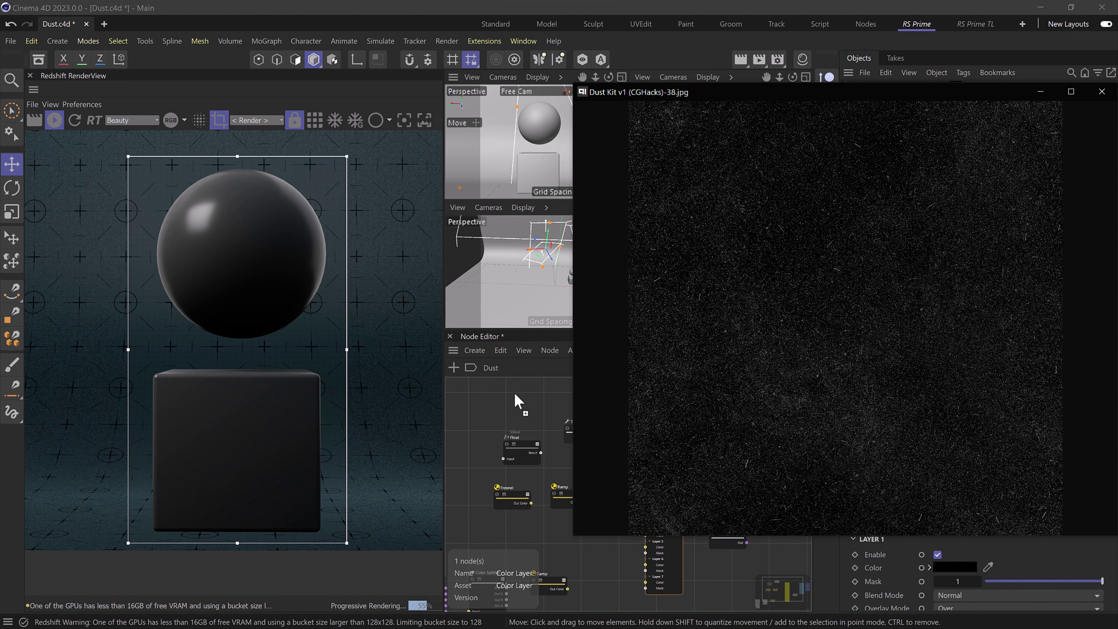
left_click(556, 416)
left_click(531, 397)
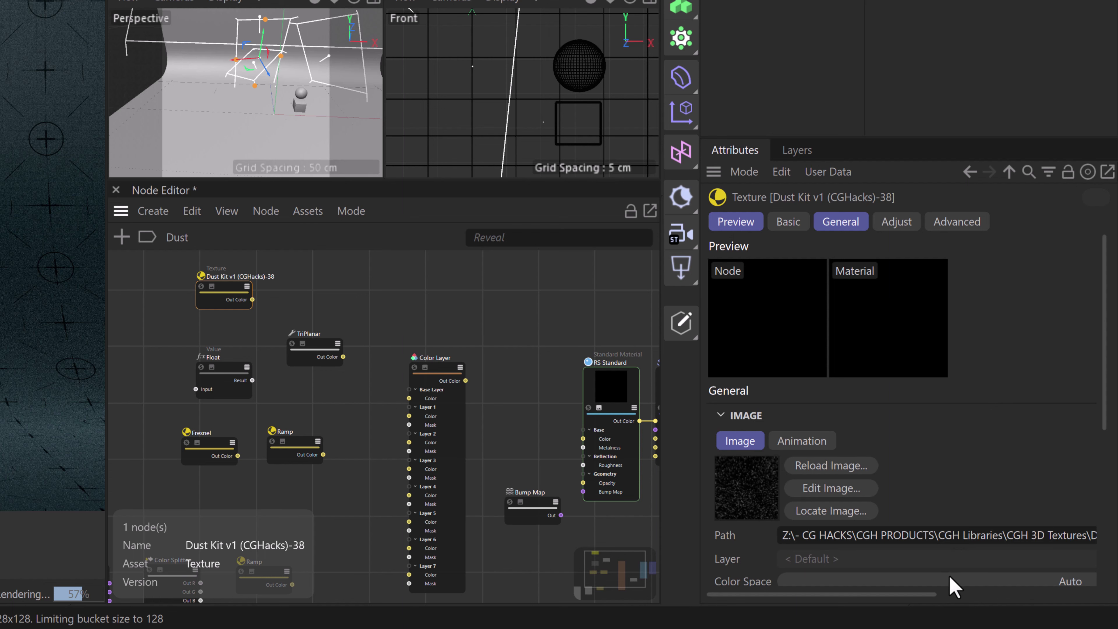
Step: Set the color space of the Dust Kit v1 (CGHacks)-38 texture node to Raw
scroll(947, 588, "down", 5)
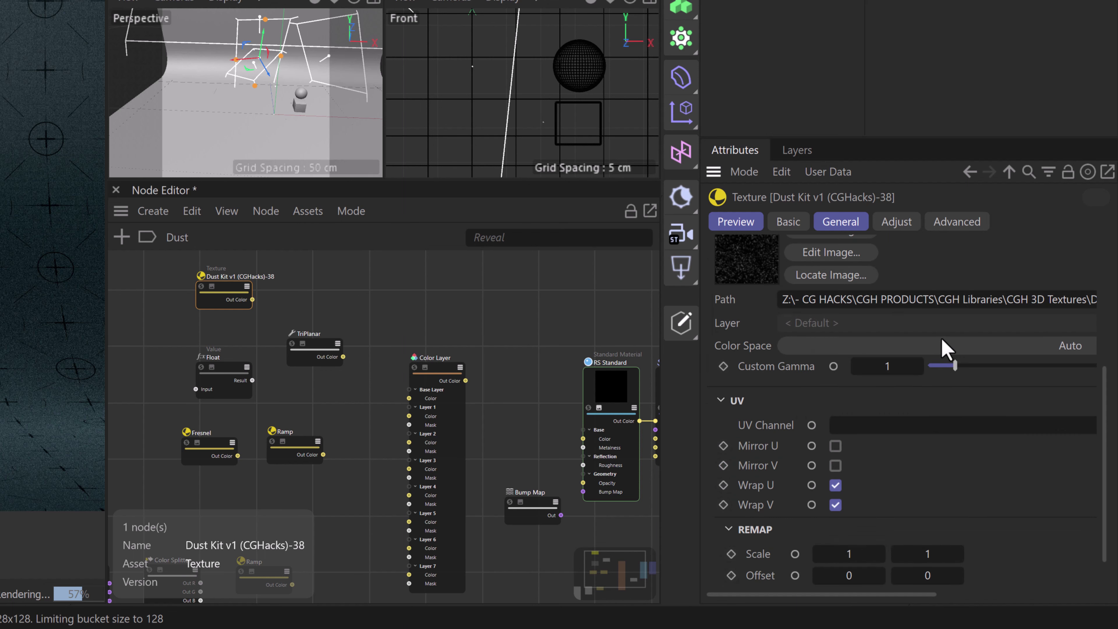
left_click(942, 351)
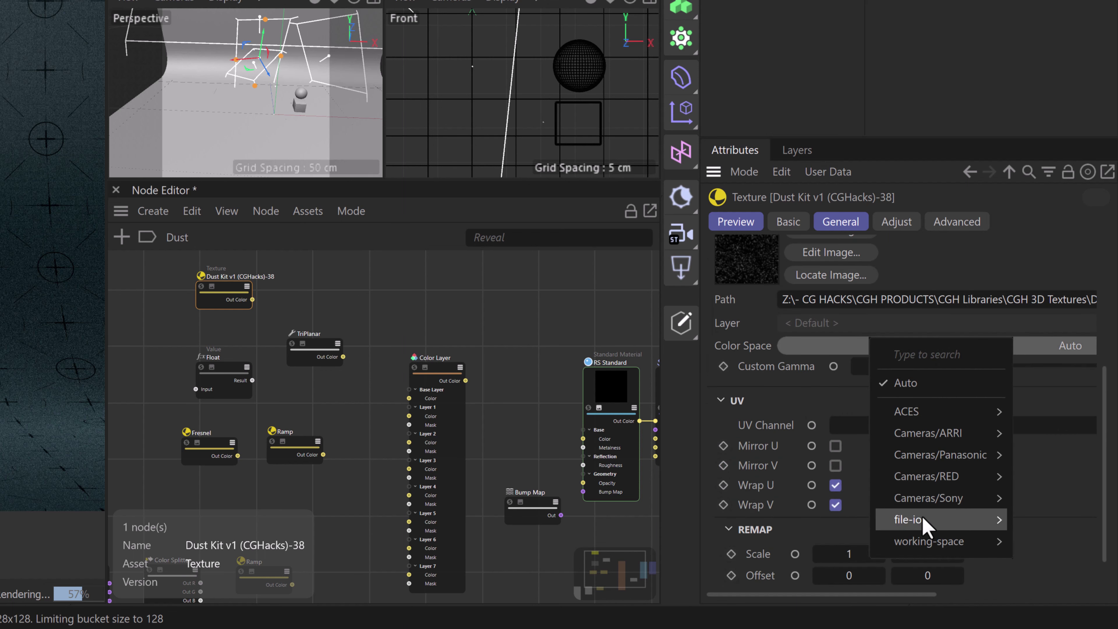
mouse_move(916, 521)
left_click(786, 485)
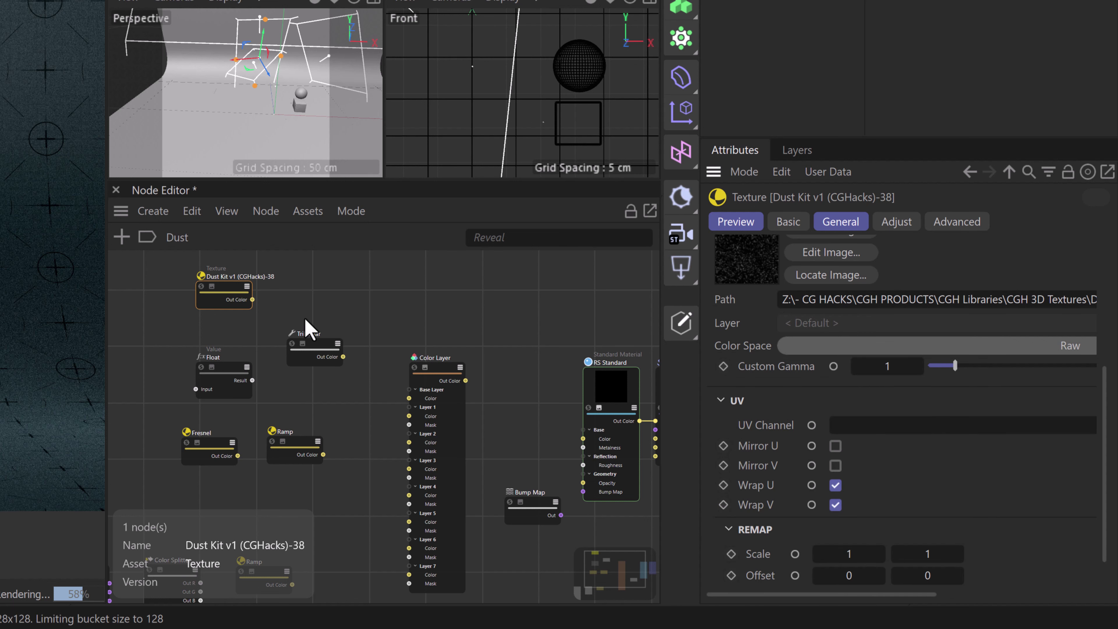
Step: Connect the dust texture's Out Color to the TriPlanar's Image X and the Float node's Result to its Coordinates Scale
left_click_drag(253, 299, 312, 370)
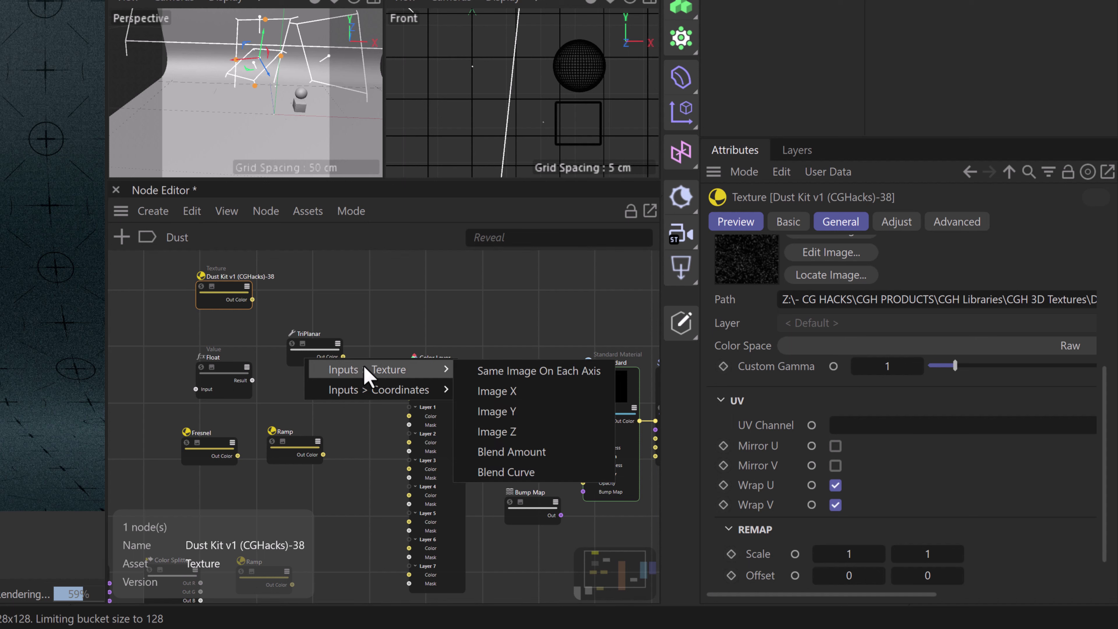
left_click(507, 391)
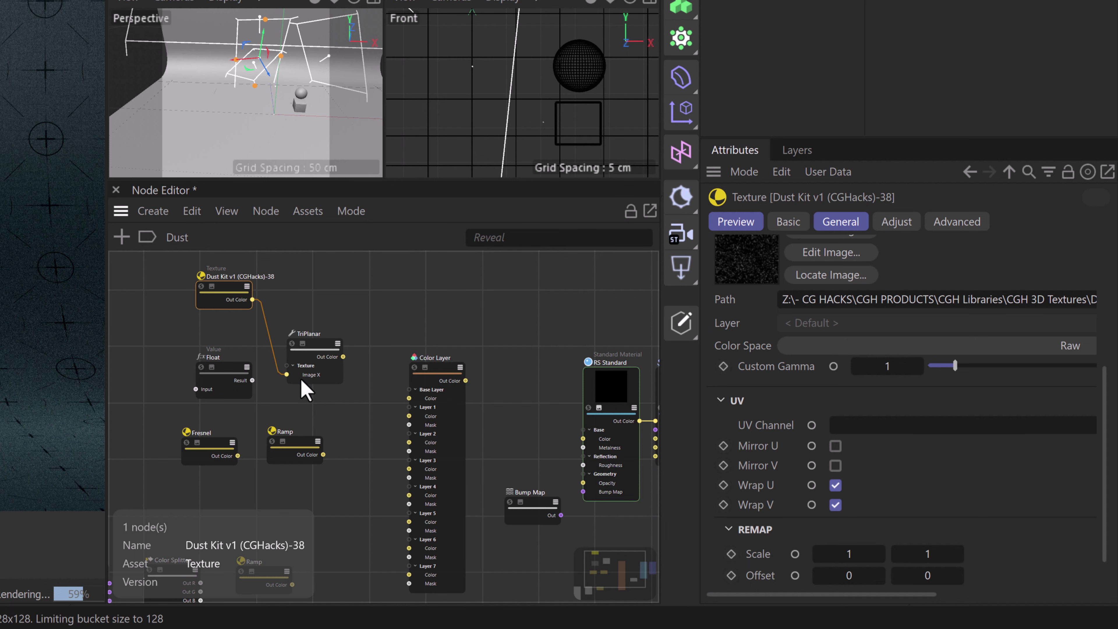
left_click(230, 368)
scroll(256, 391, "up", 3)
left_click_drag(258, 396, 577, 350)
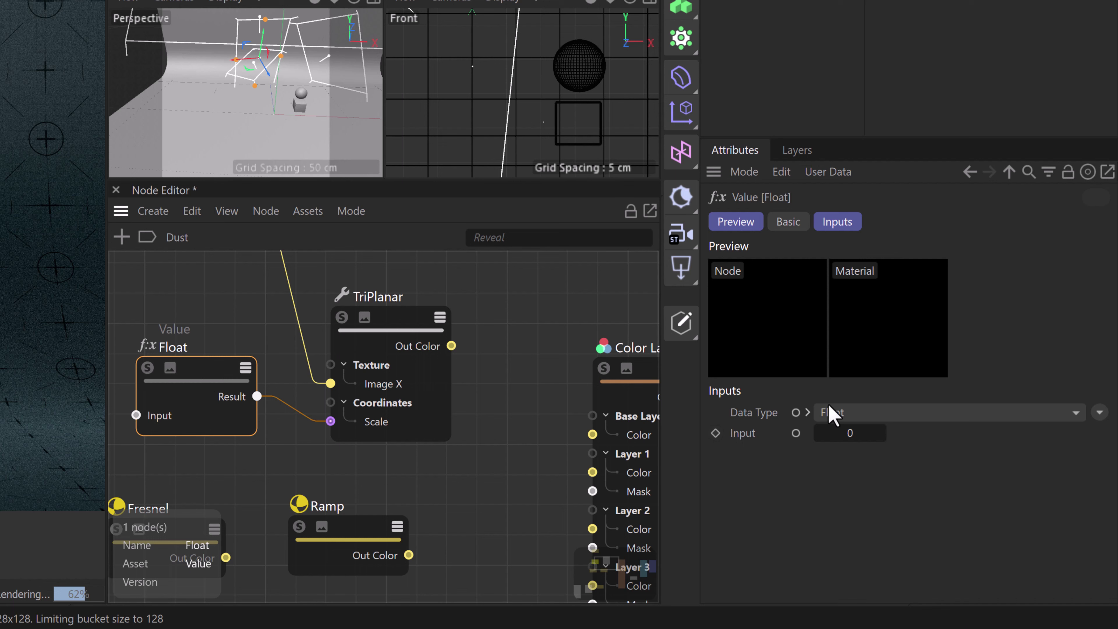
Step: Set the Float node's input to 0.1 and connect the TriPlanar's Out Color to the Color Layer's Base Layer Color
left_click(850, 437)
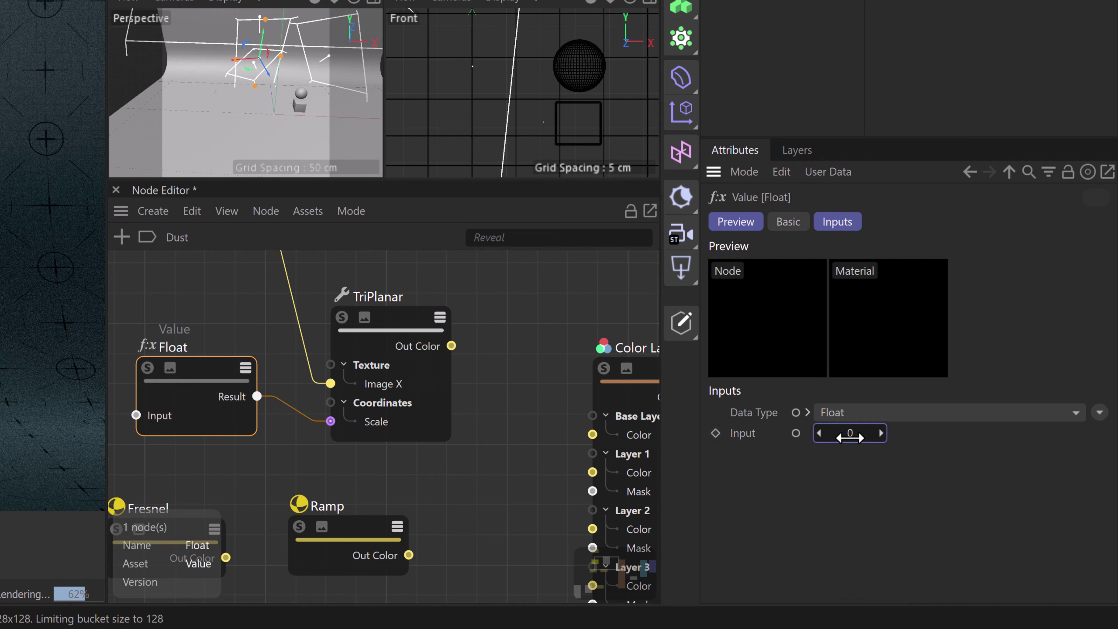
type("0.1")
key("Return")
scroll(500, 350, "down", 3)
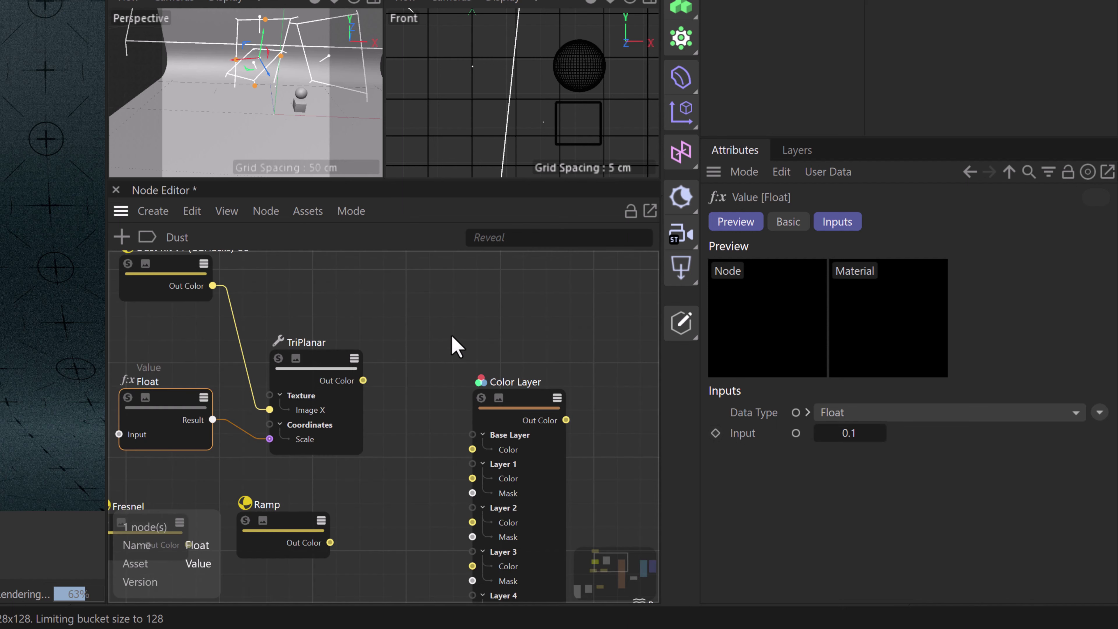
left_click_drag(364, 380, 472, 449)
Step: Apply the Dust material from the Material Manager to the SUBJECTS group
scroll(493, 362, "down", 4)
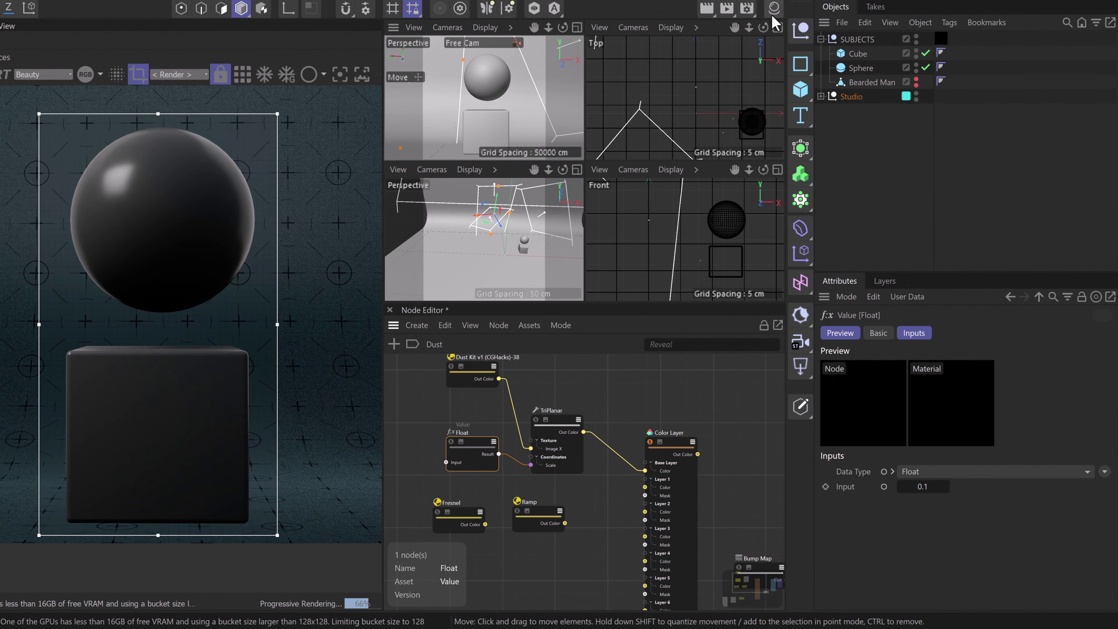
left_click(774, 9)
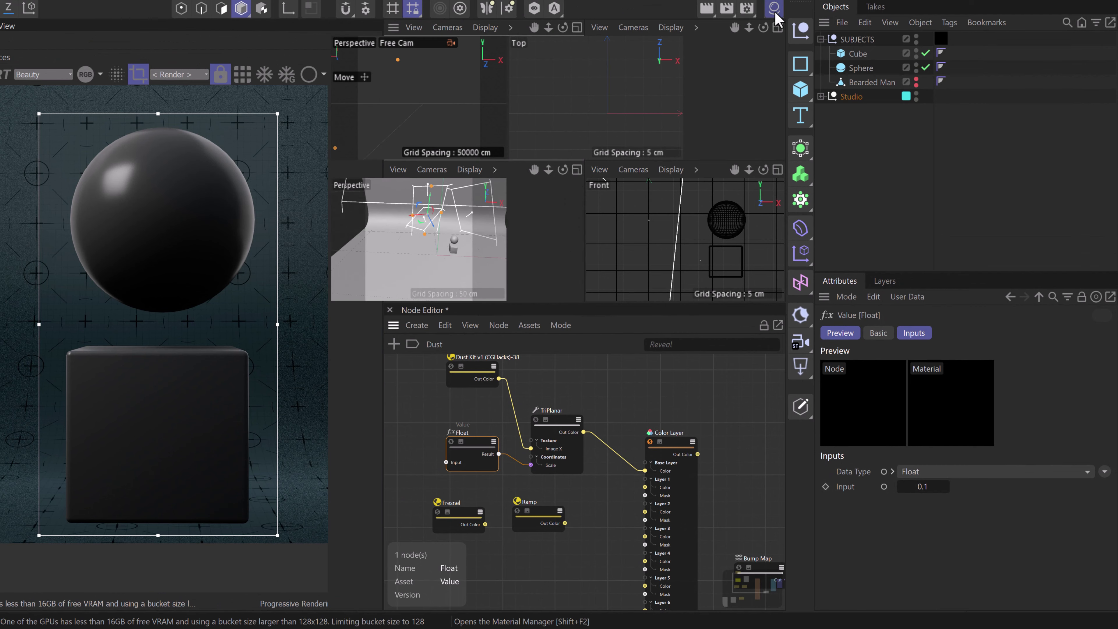
left_click_drag(710, 88, 863, 42)
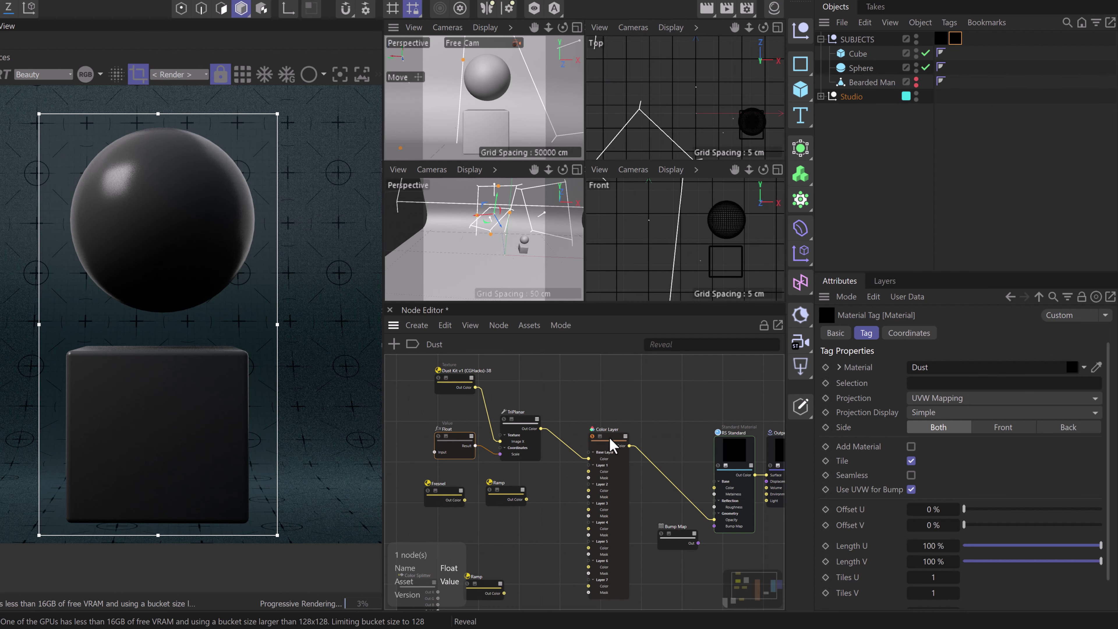
Step: Disable Layer 1 in the Color Layer node's attributes
left_click(611, 445)
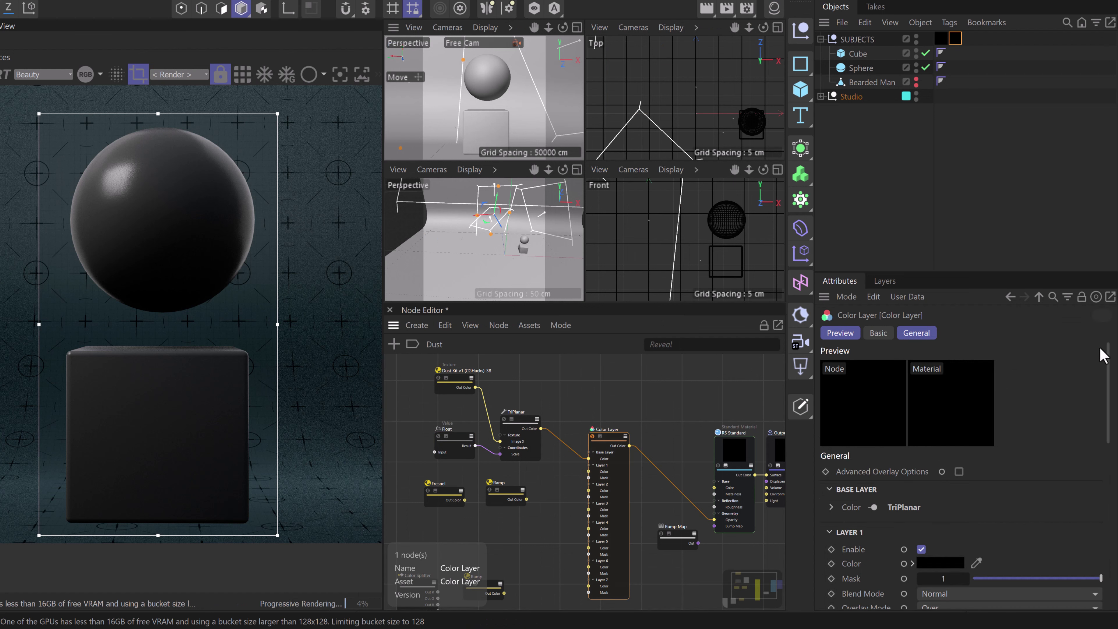
left_click_drag(1106, 352, 1106, 394)
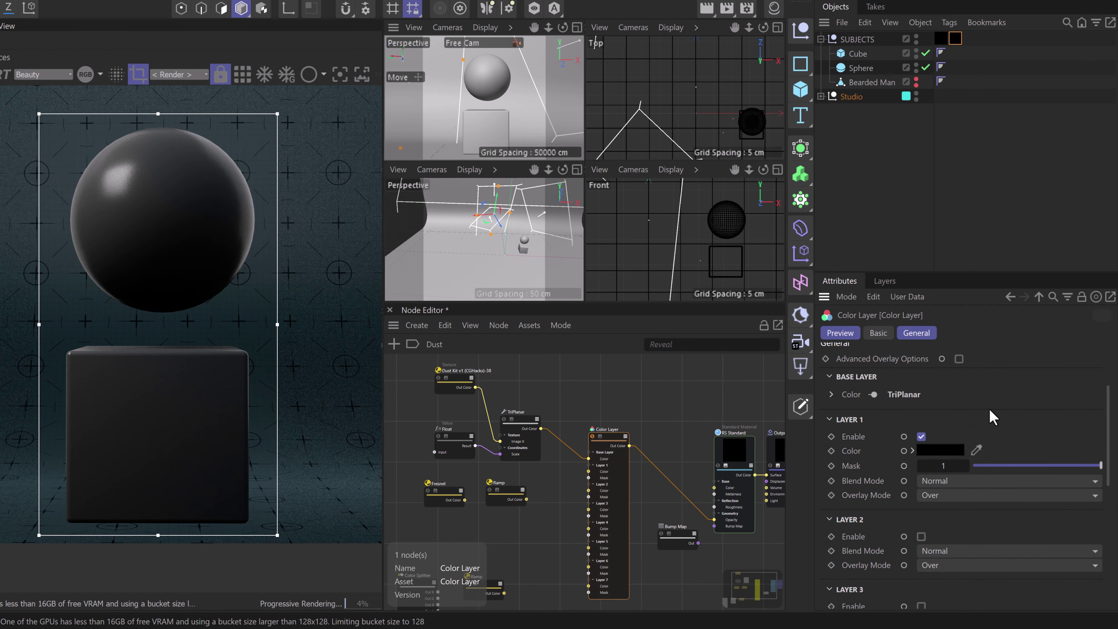
left_click(922, 437)
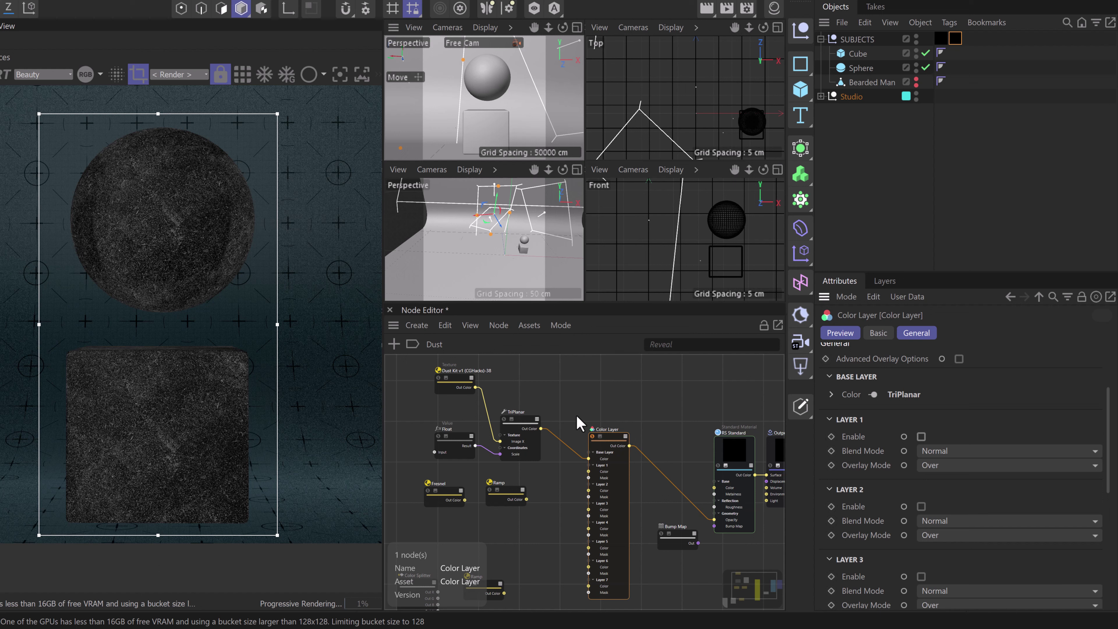
Step: Connect the Fresnel node to the nearby Ramp's Alt Input and that Ramp's Out Color to the Color Layer's Layer 1 Color
middle_click_drag(584, 417, 600, 407)
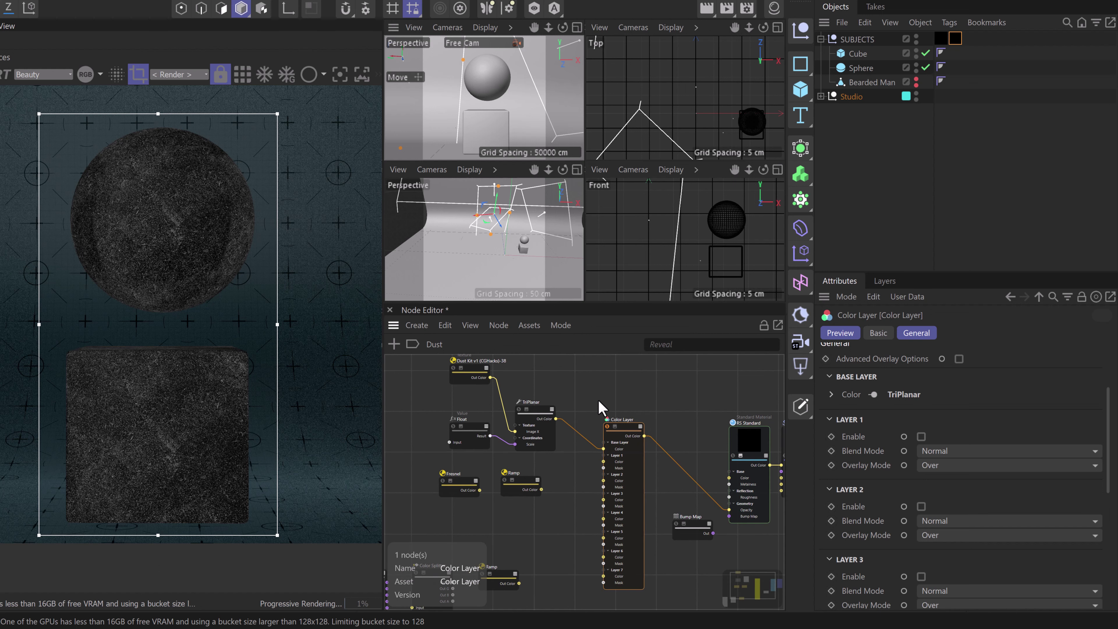
scroll(507, 511, "up", 3)
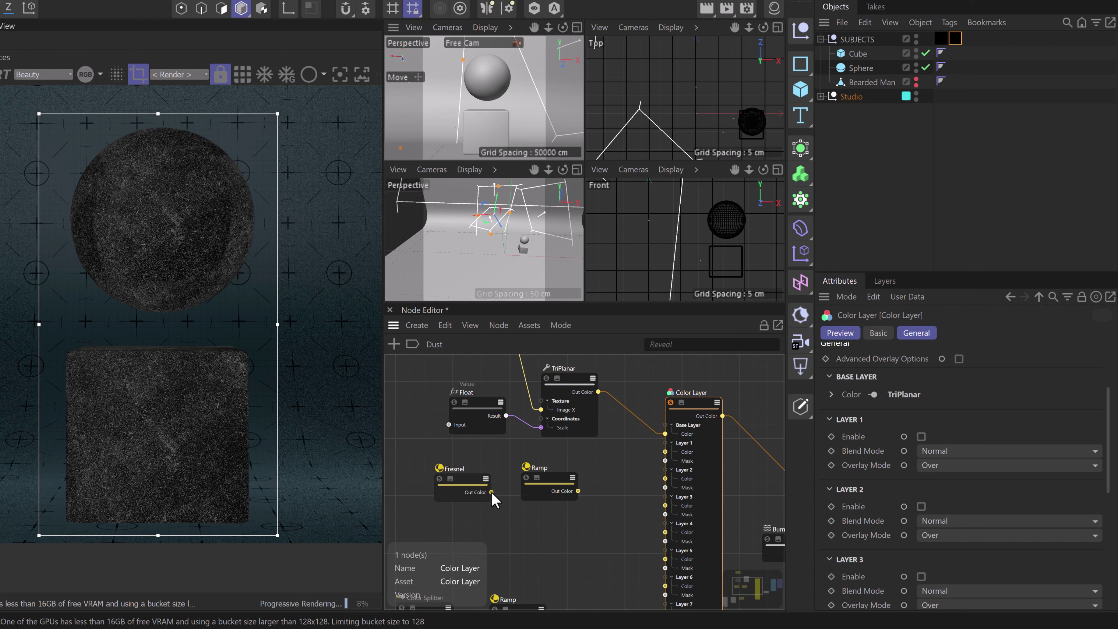
left_click_drag(492, 492, 542, 489)
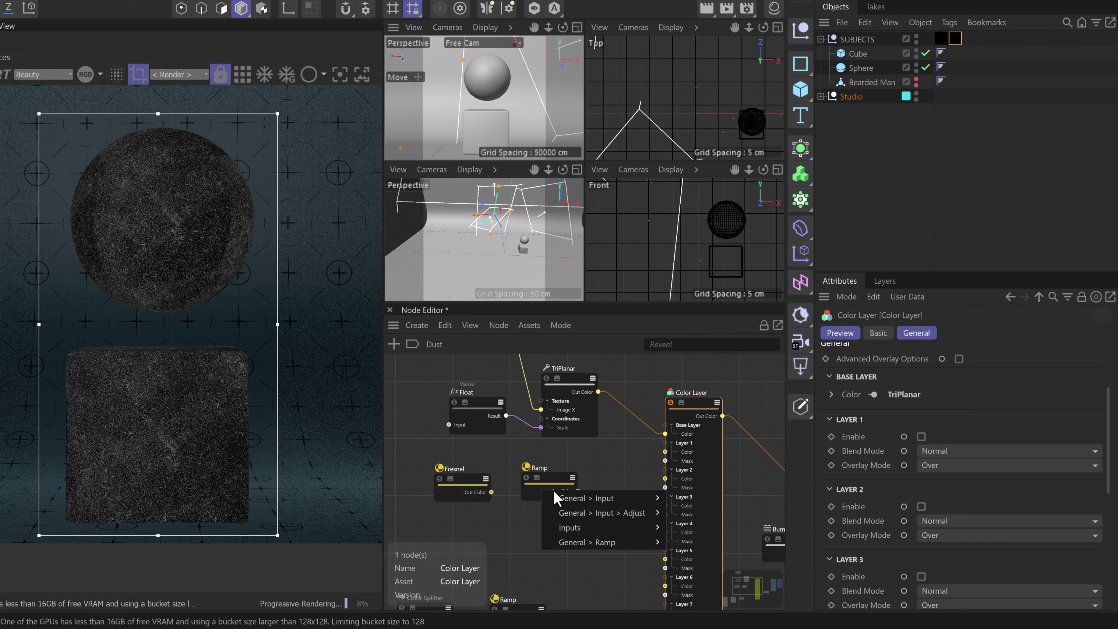
mouse_move(632, 499)
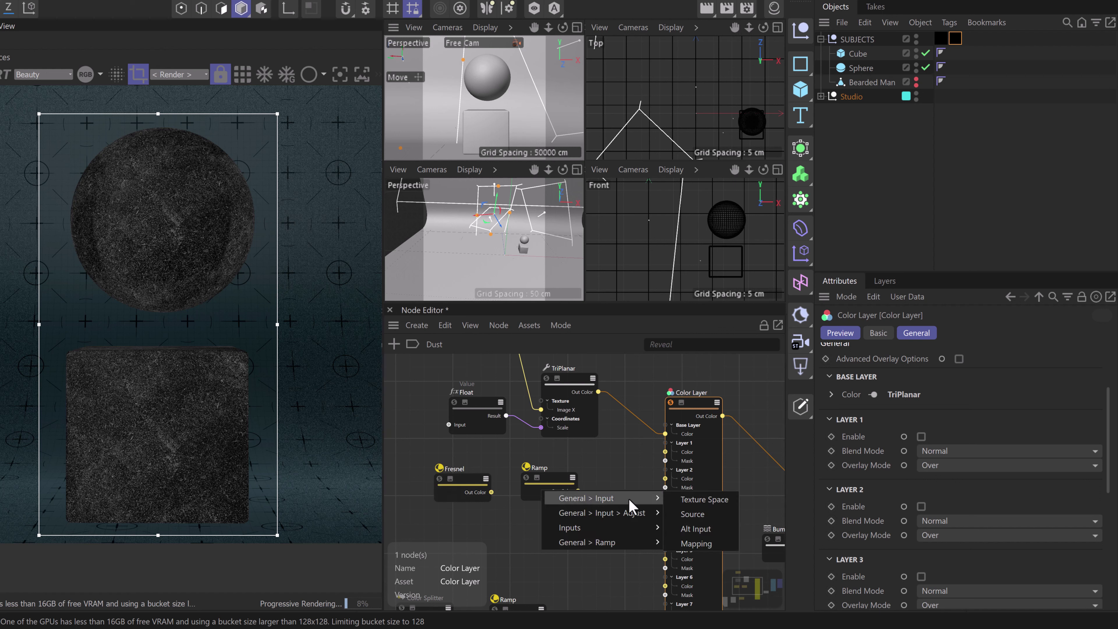
left_click(707, 530)
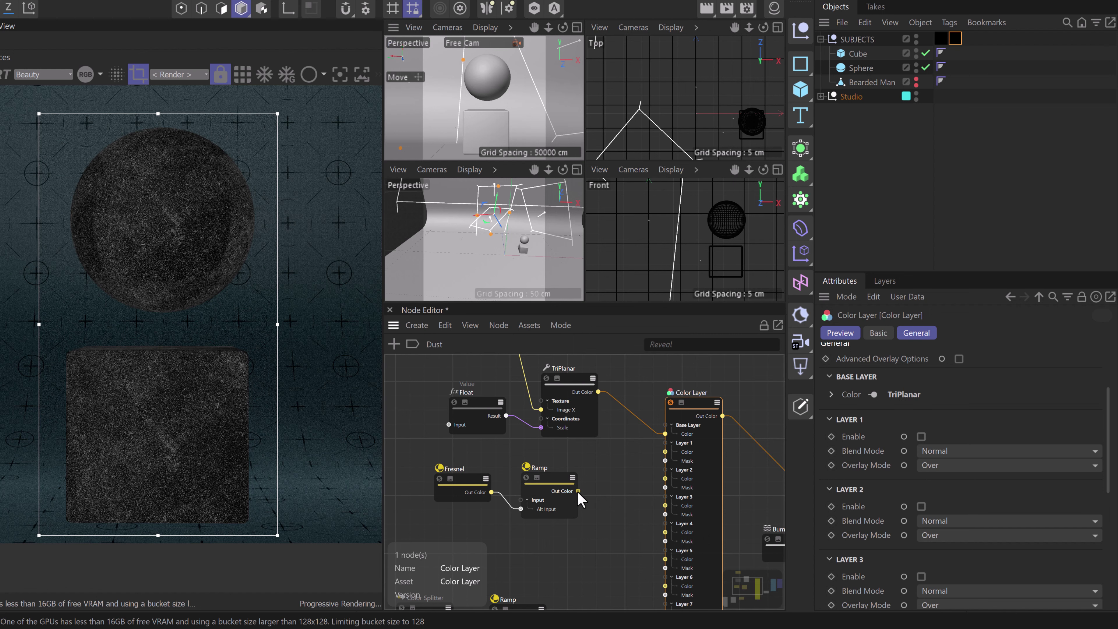
left_click_drag(579, 491, 665, 452)
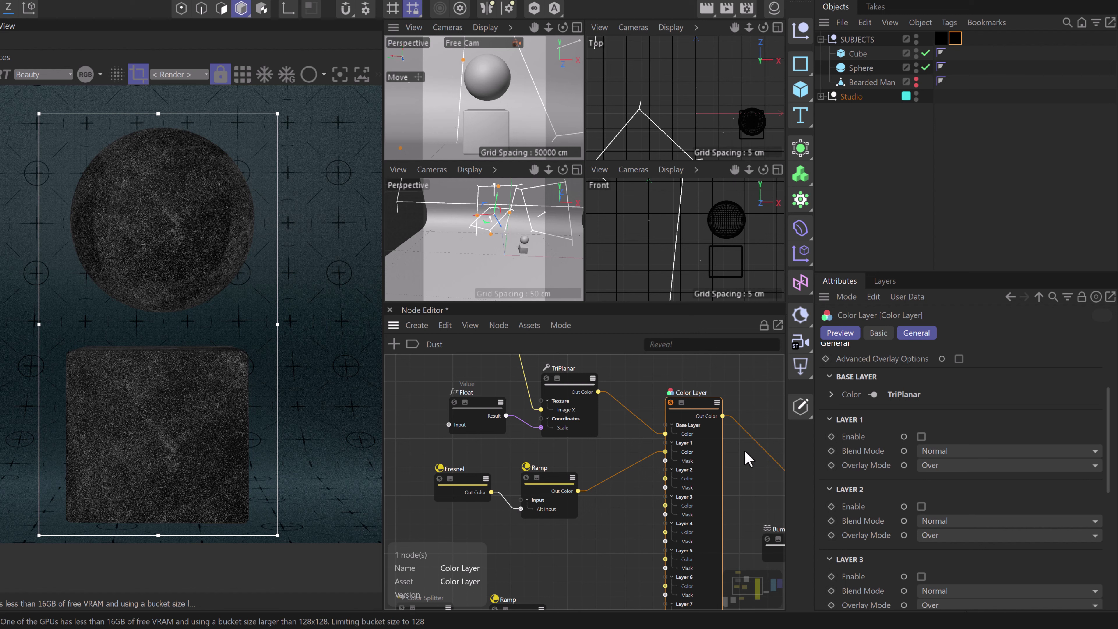
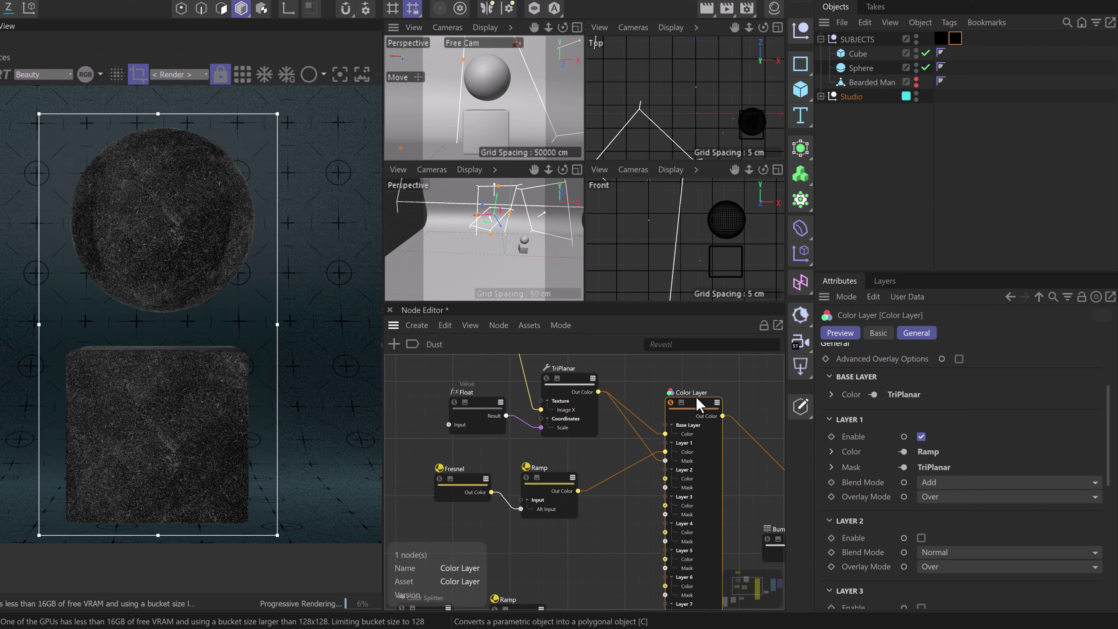
Step: Raise the Fresnel node's index of refraction to 1.6 and refine it to 1.65
left_click(476, 483)
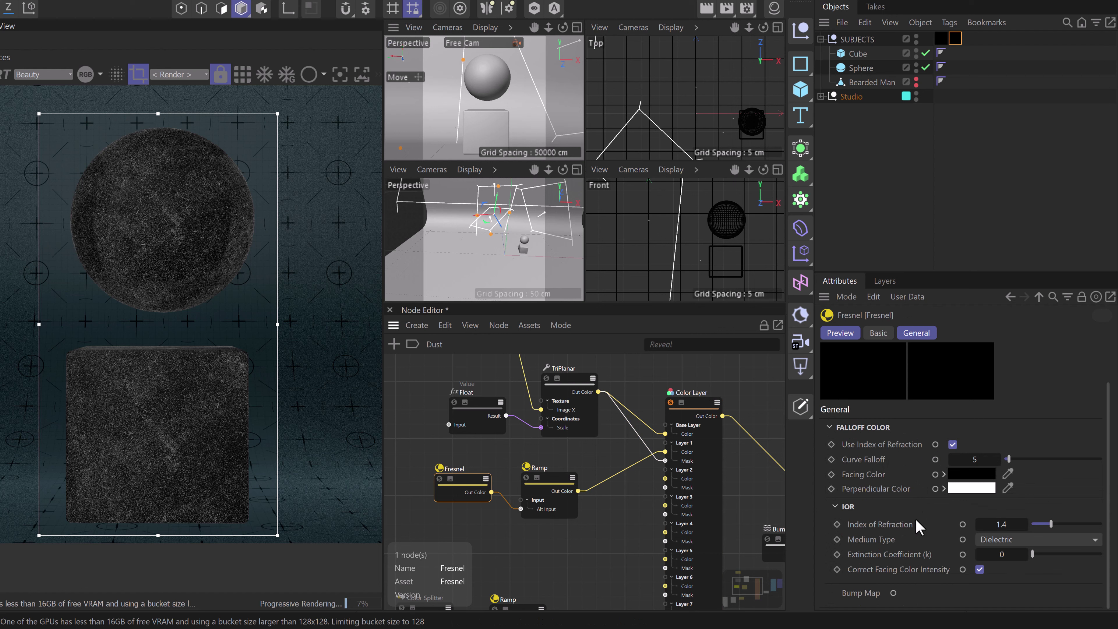
left_click(1003, 525)
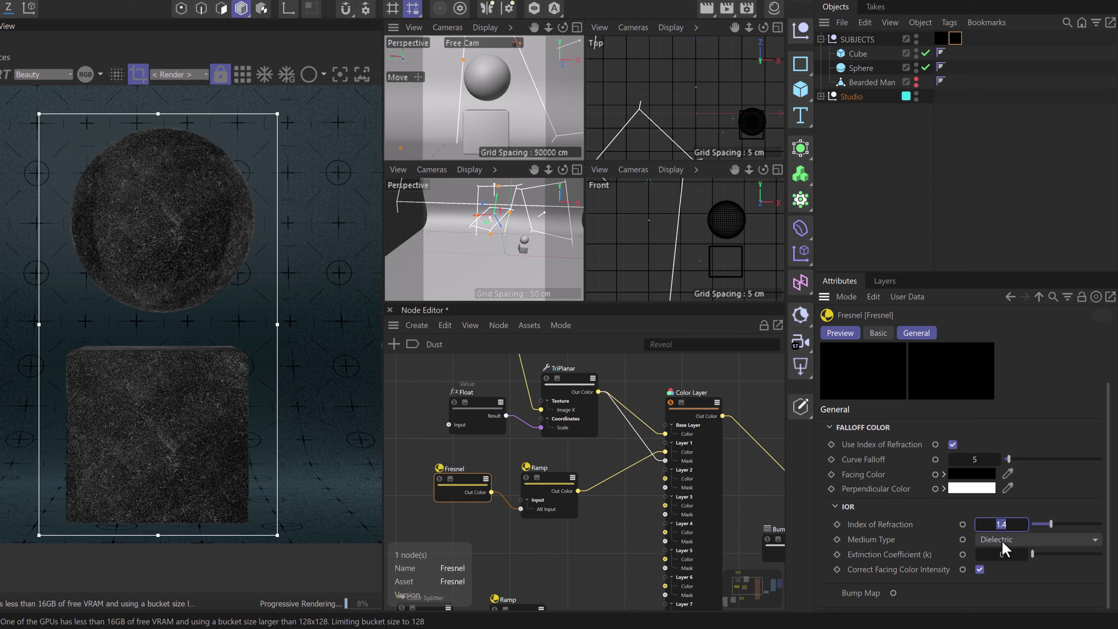
type("1.6")
key("Return")
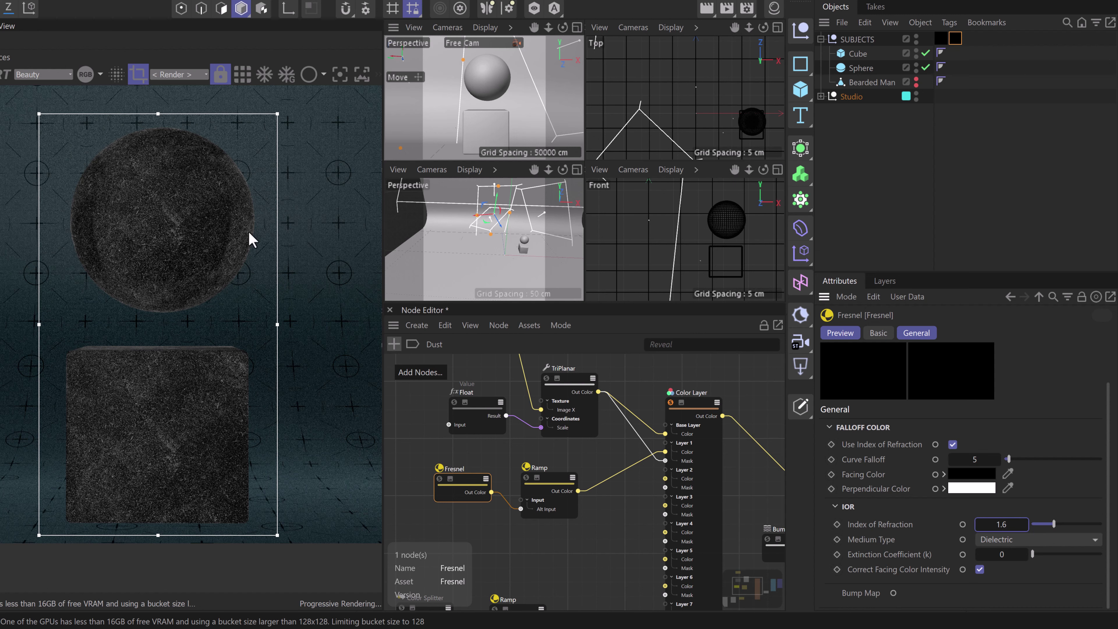
left_click(1006, 524)
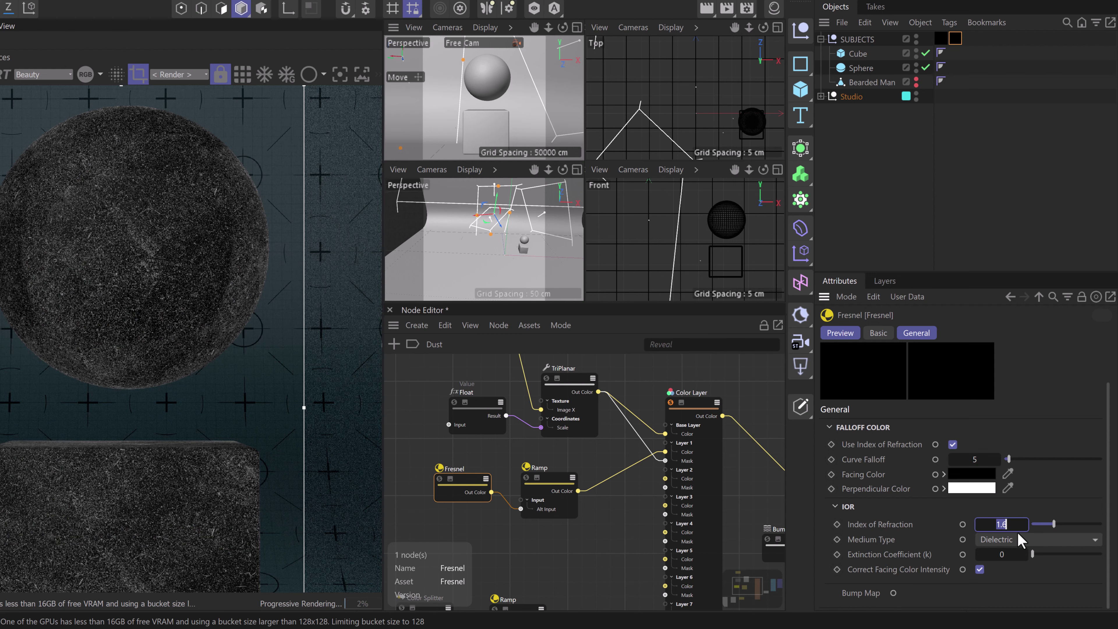
type("1")
key("Return")
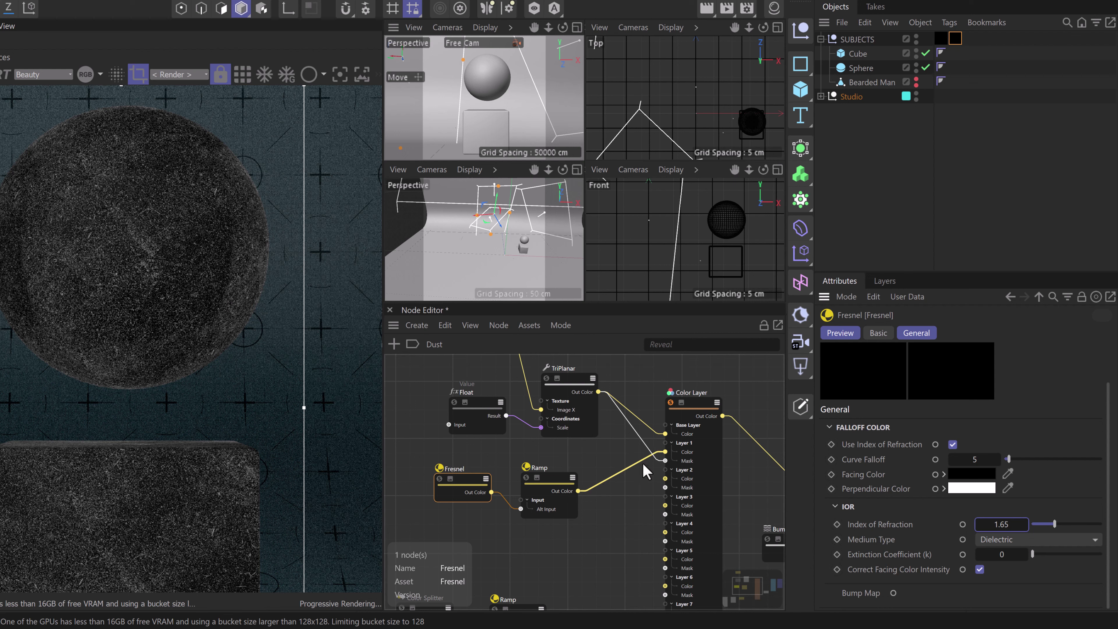
Step: Connect the State node's Normal output to the Color Splitter's Input and select the State node
scroll(643, 464, "down", 1)
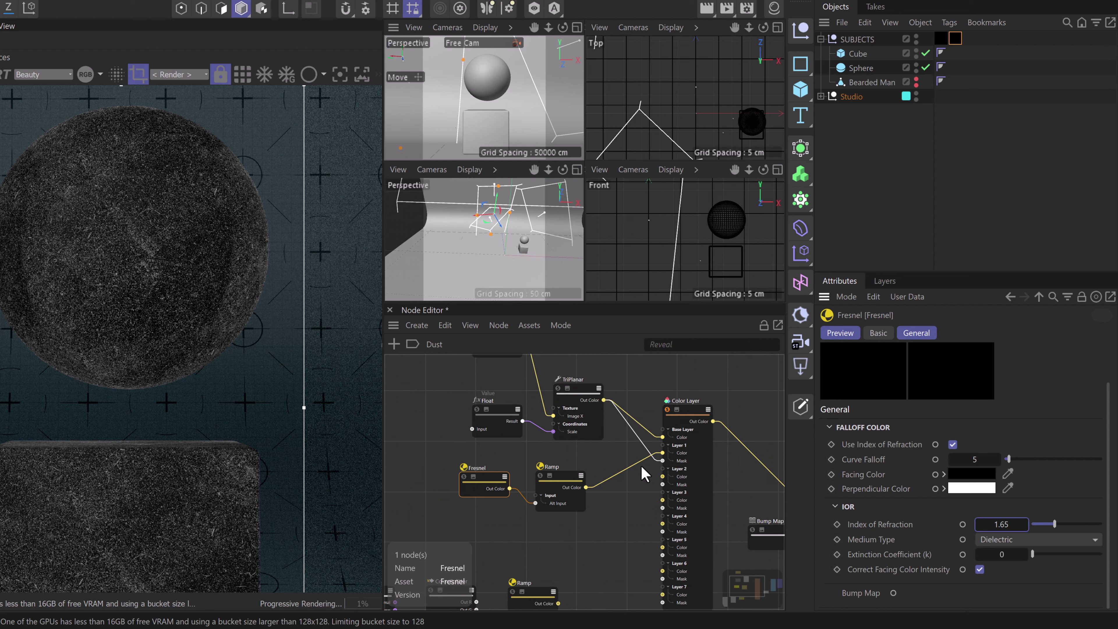
middle_click_drag(639, 470, 628, 515)
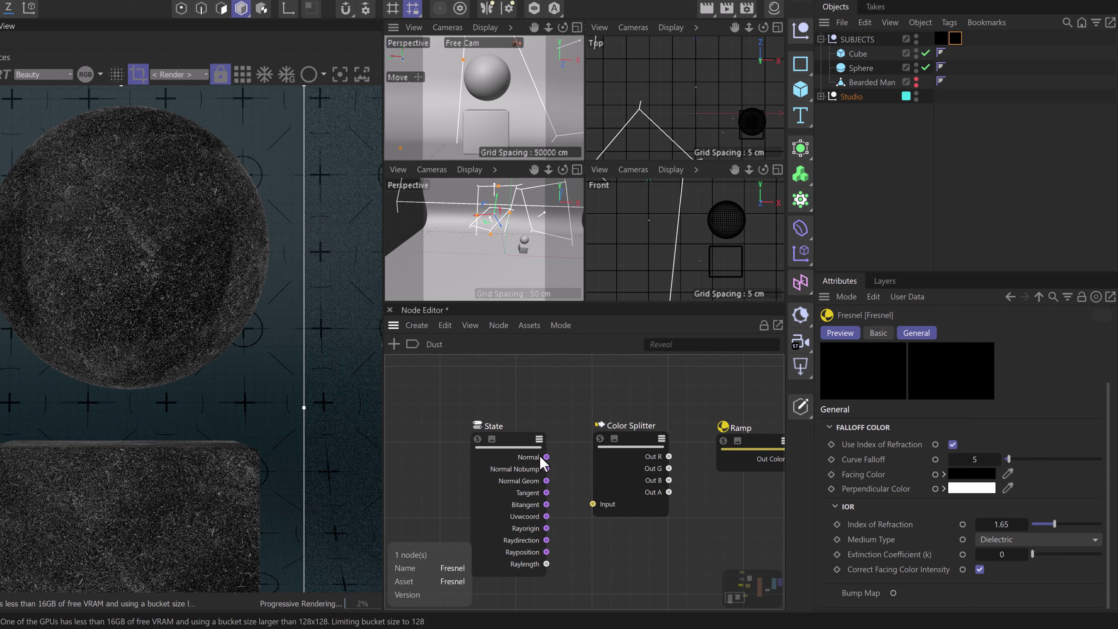
scroll(541, 458, "up", 1)
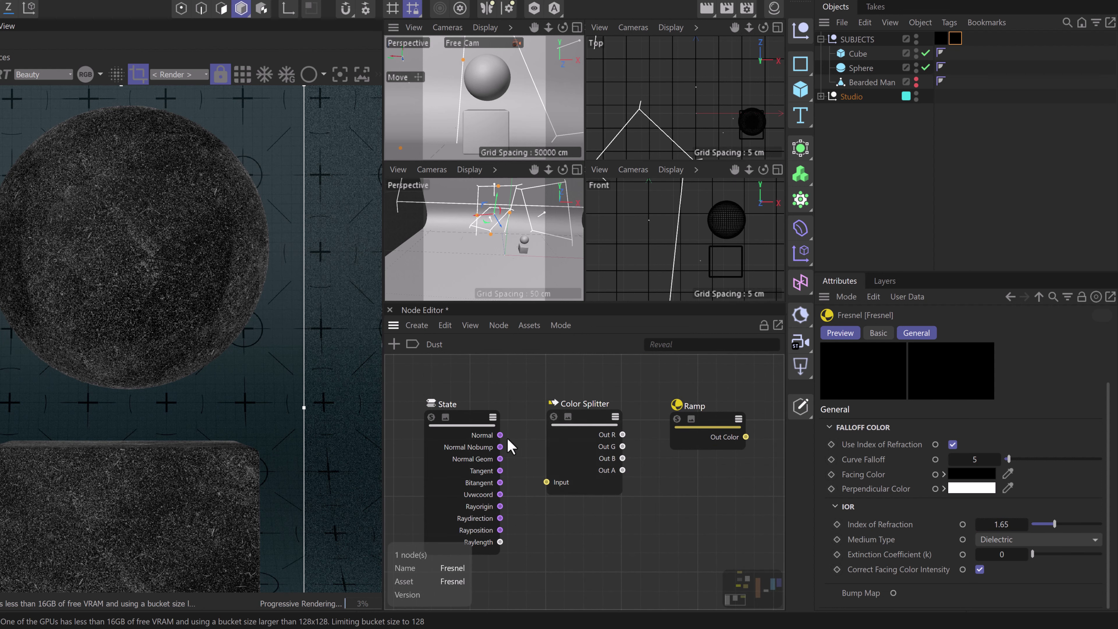
left_click_drag(500, 435, 553, 485)
left_click(470, 394)
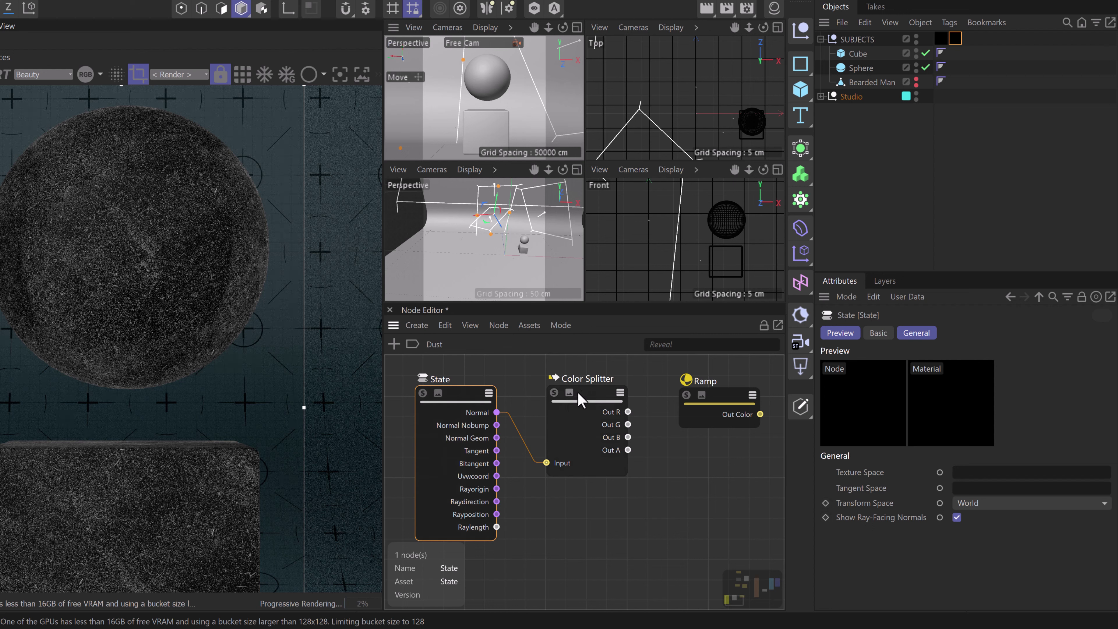
Step: Connect the Color Splitter's Out G to the Alt Input of the second Ramp node
left_click(587, 407)
middle_click_drag(644, 446, 548, 457)
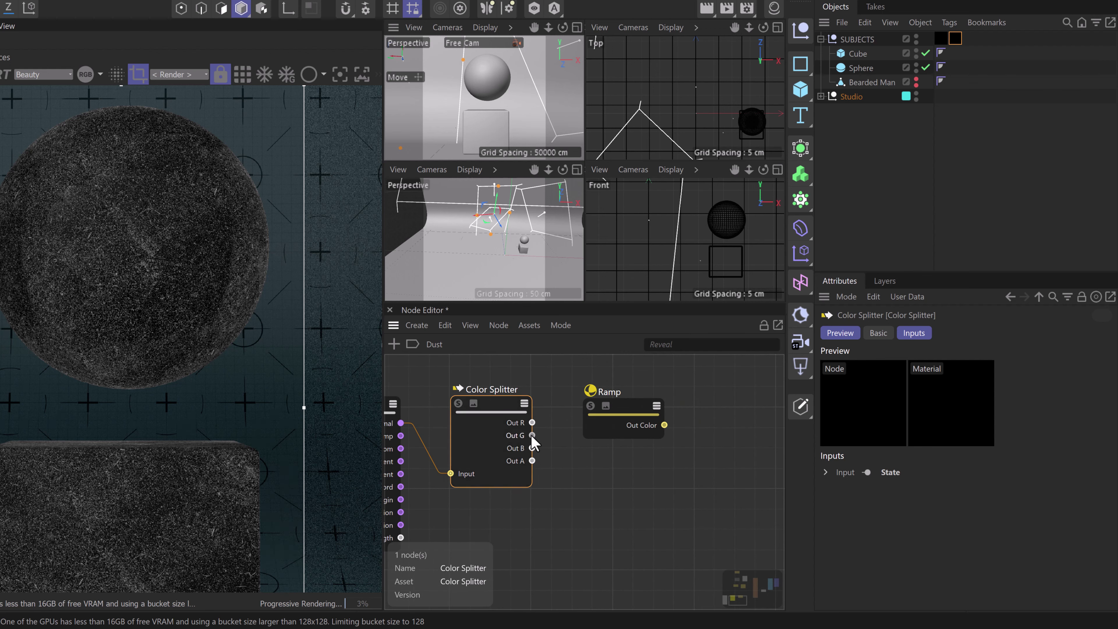
left_click_drag(571, 434, 597, 419)
mouse_move(700, 430)
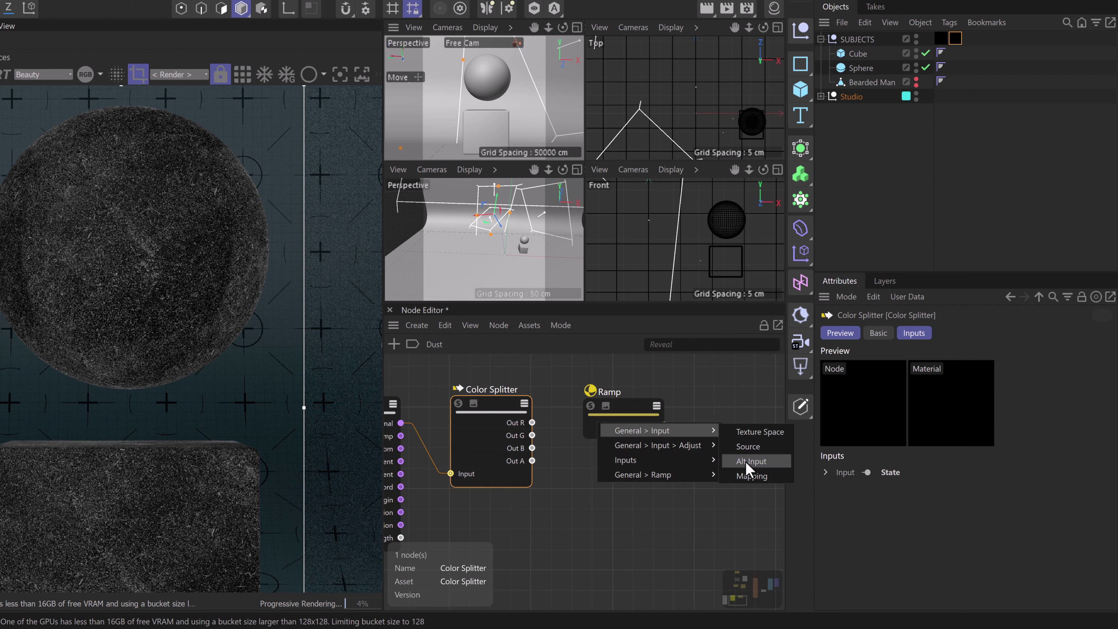
left_click(745, 461)
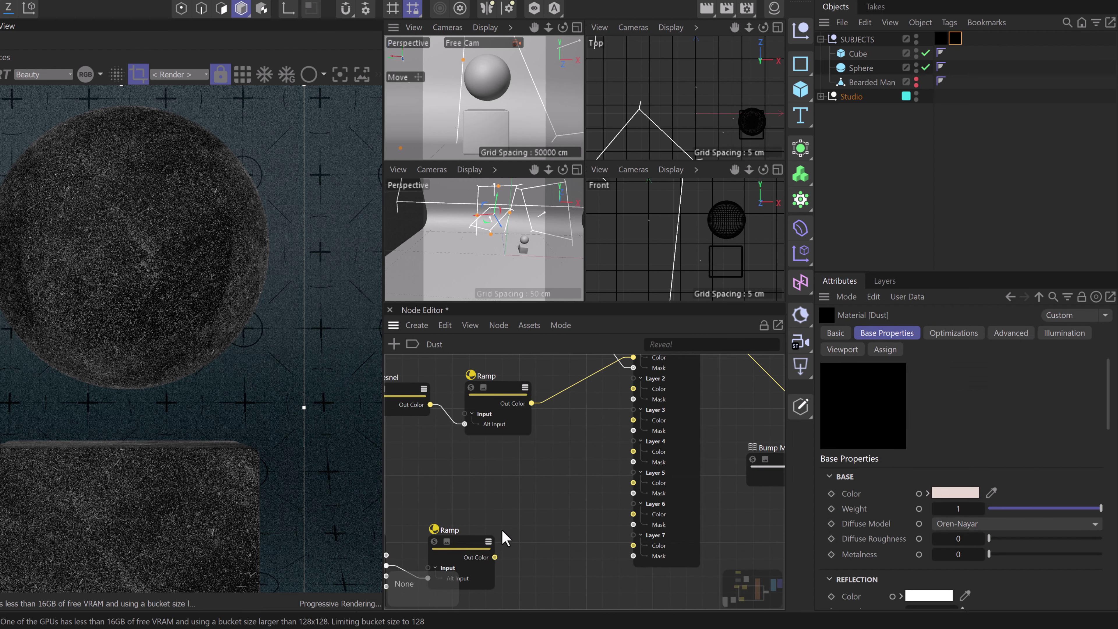
Step: Connect the second Ramp's Out Color to the Color Layer's Layer 2 Color and collapse the Color Layer node to its connected ports
left_click_drag(496, 557, 634, 389)
middle_click_drag(688, 421, 666, 505)
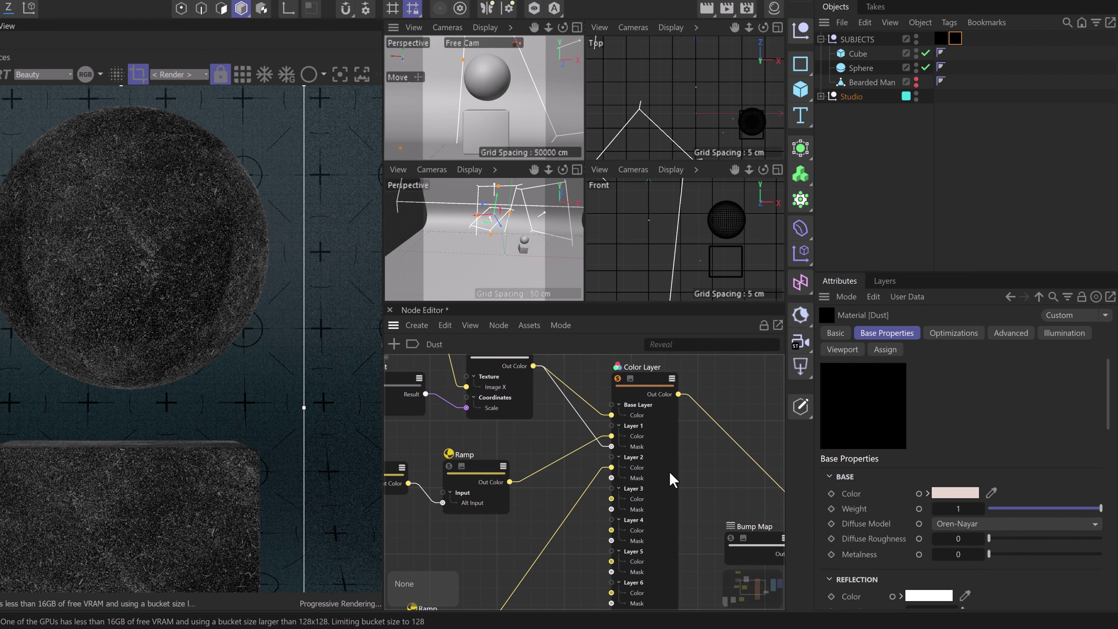
left_click(672, 379)
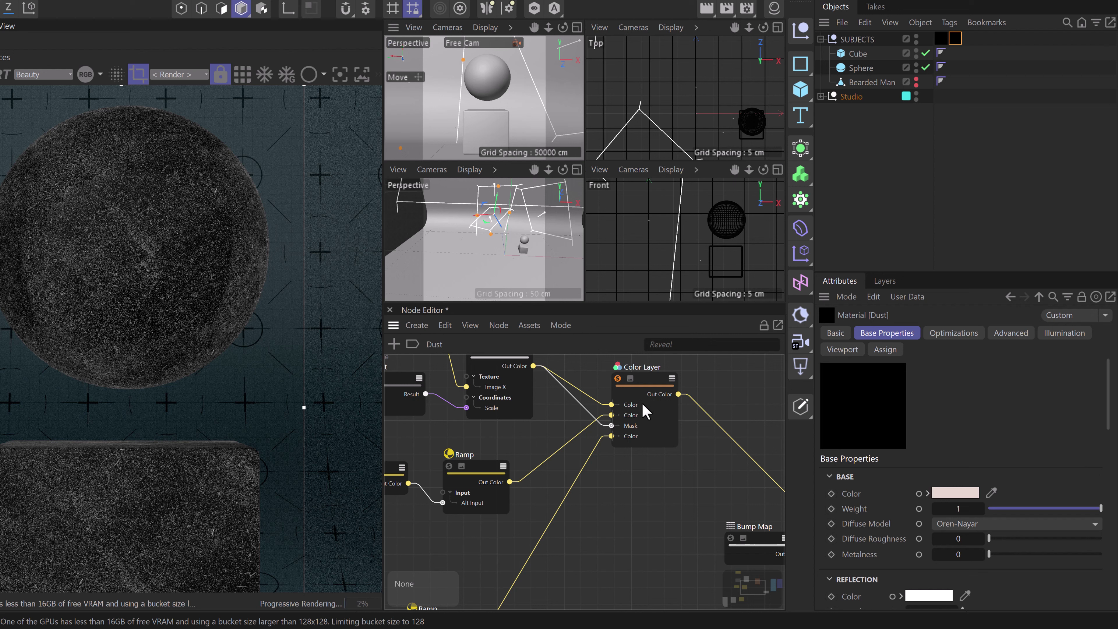
Step: Enable Layer 2 of the Color Layer node and set its blend mode to Multiply
left_click(656, 382)
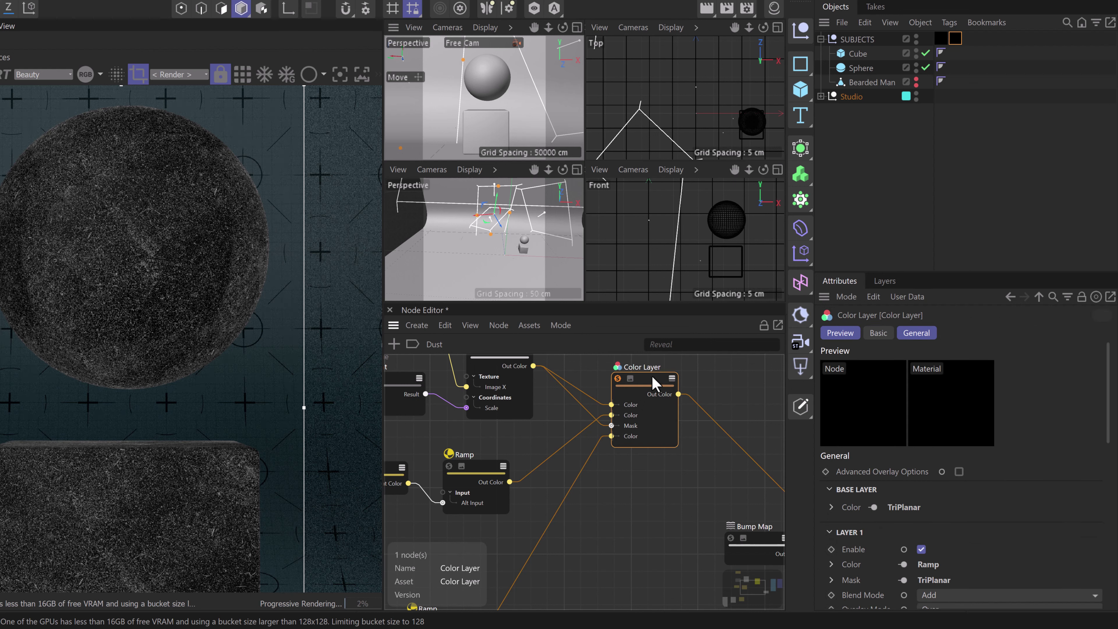
left_click_drag(1111, 372, 1110, 450)
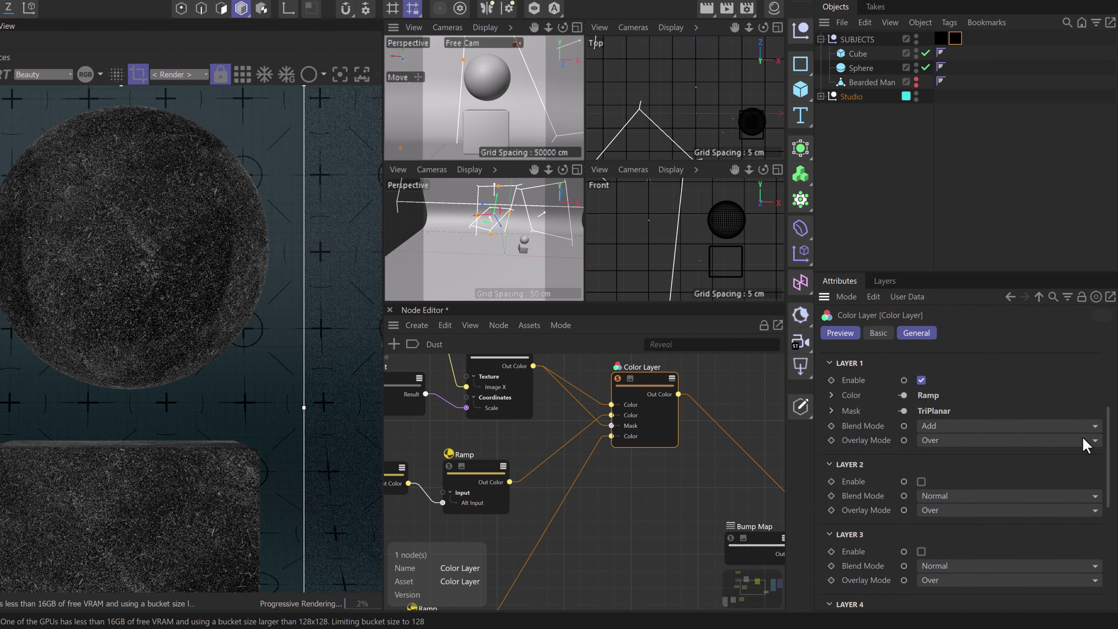
left_click(921, 481)
middle_click_drag(649, 390, 724, 421)
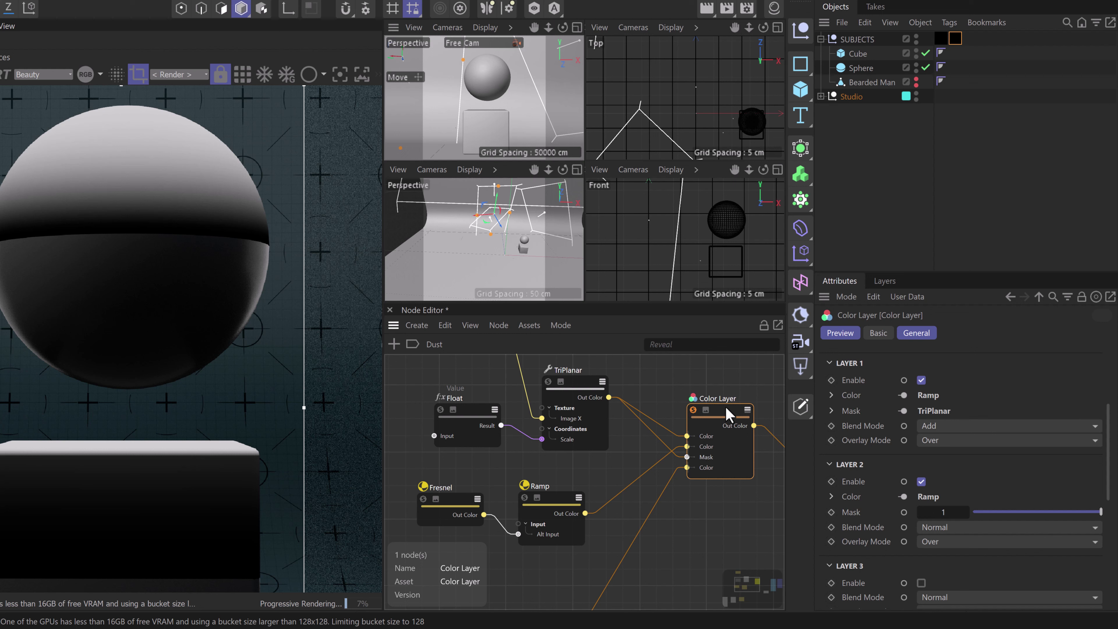
scroll(1052, 459, "down", 2)
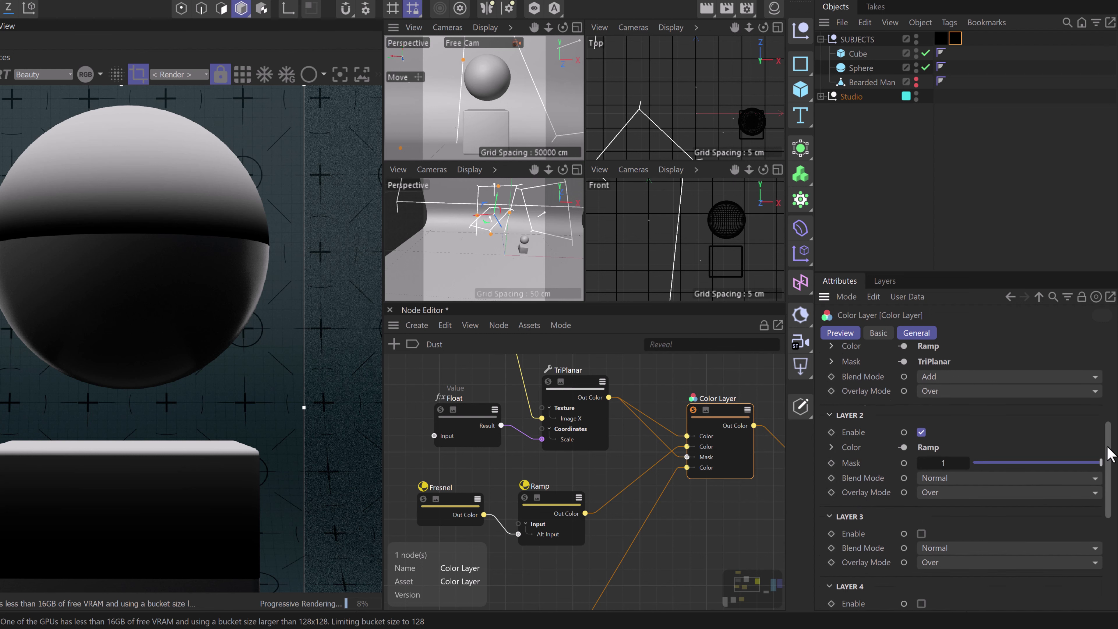
left_click(924, 471)
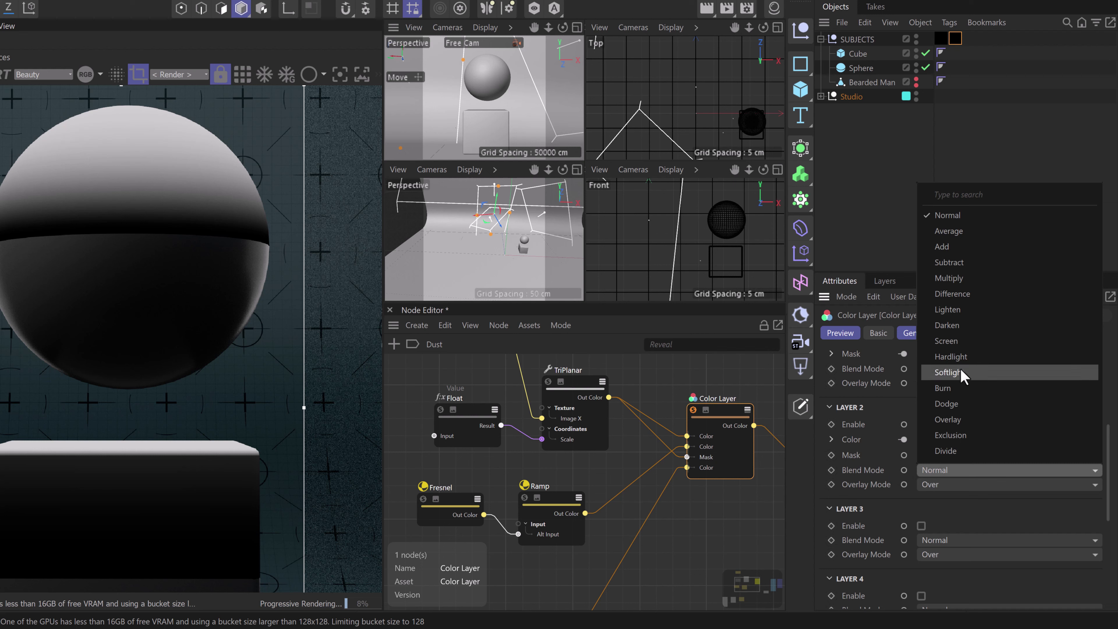
left_click(959, 282)
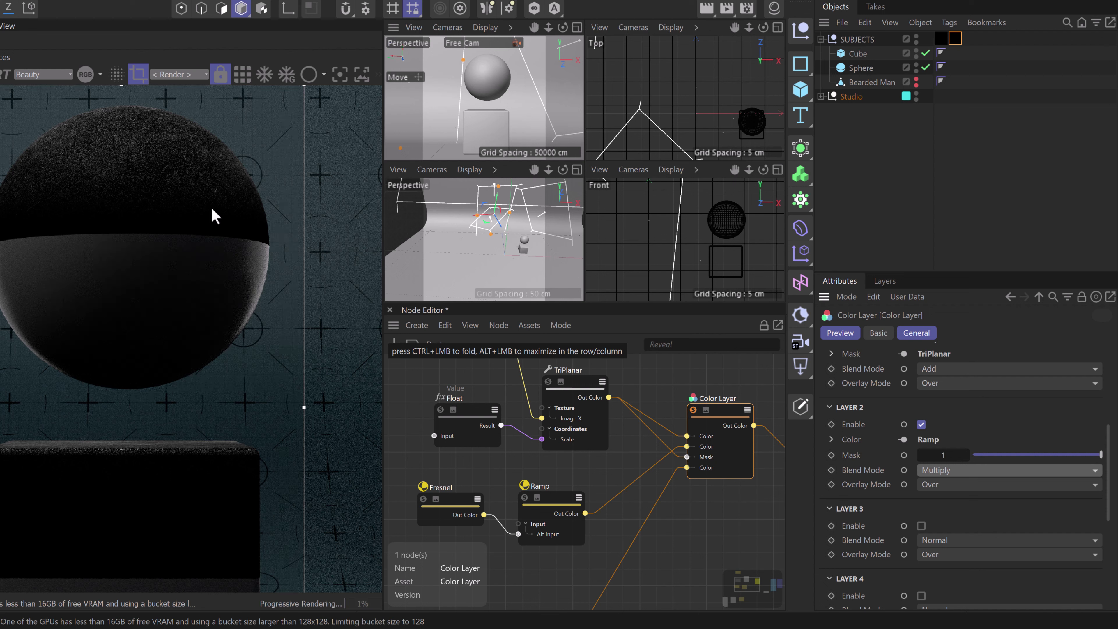
Step: Connect the Color Layer's Out Color to the Bump Map's Input and the Bump Map's Out to the RS Standard's Bump Map
scroll(693, 436, "down", 2)
middle_click_drag(726, 447, 596, 450)
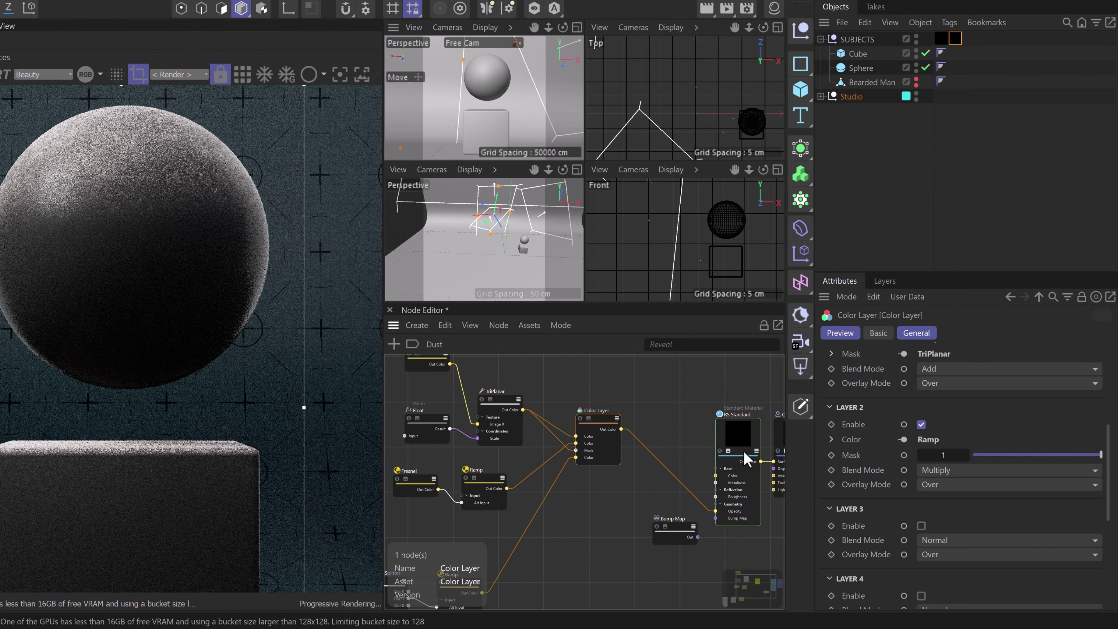
middle_click_drag(700, 454, 667, 415)
scroll(269, 243, "up", 3)
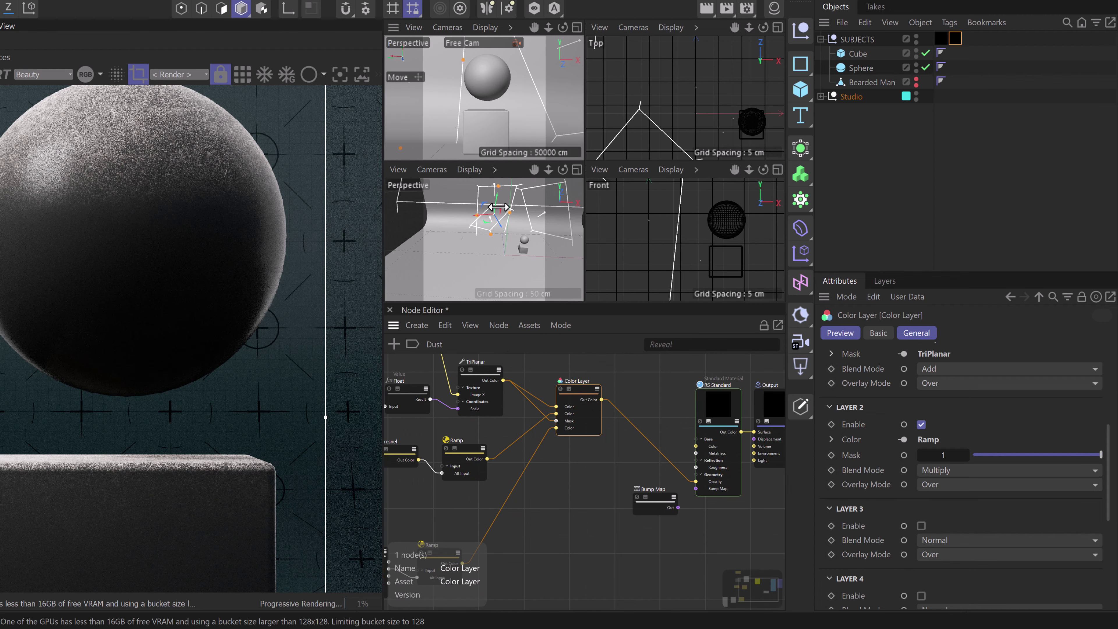
scroll(257, 187, "up", 3)
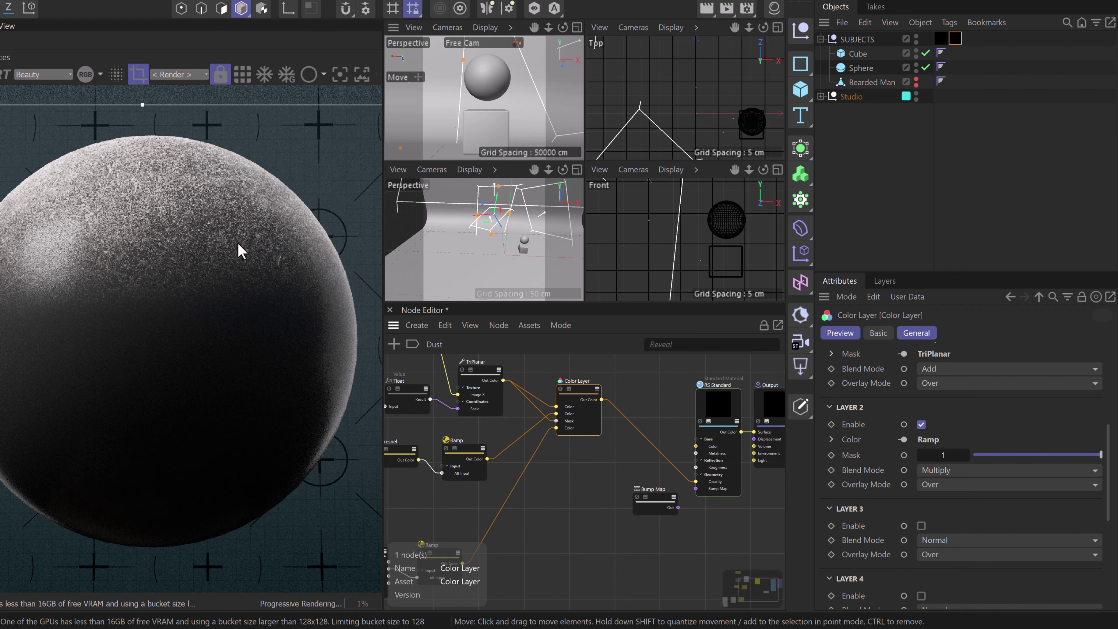
middle_click_drag(631, 470, 621, 453)
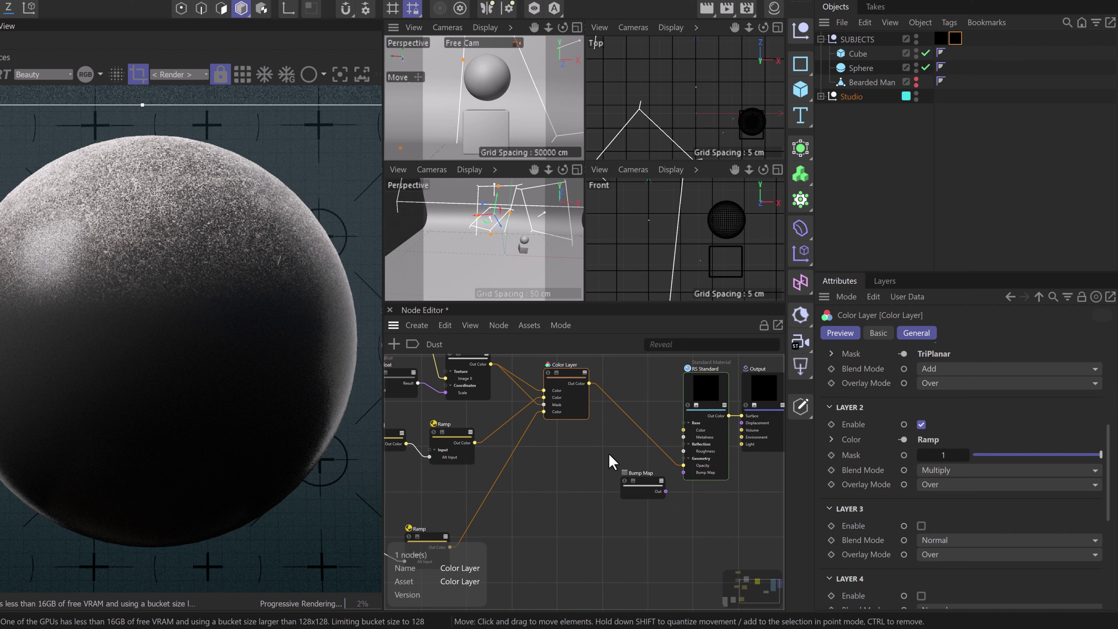
scroll(592, 459, "down", 2)
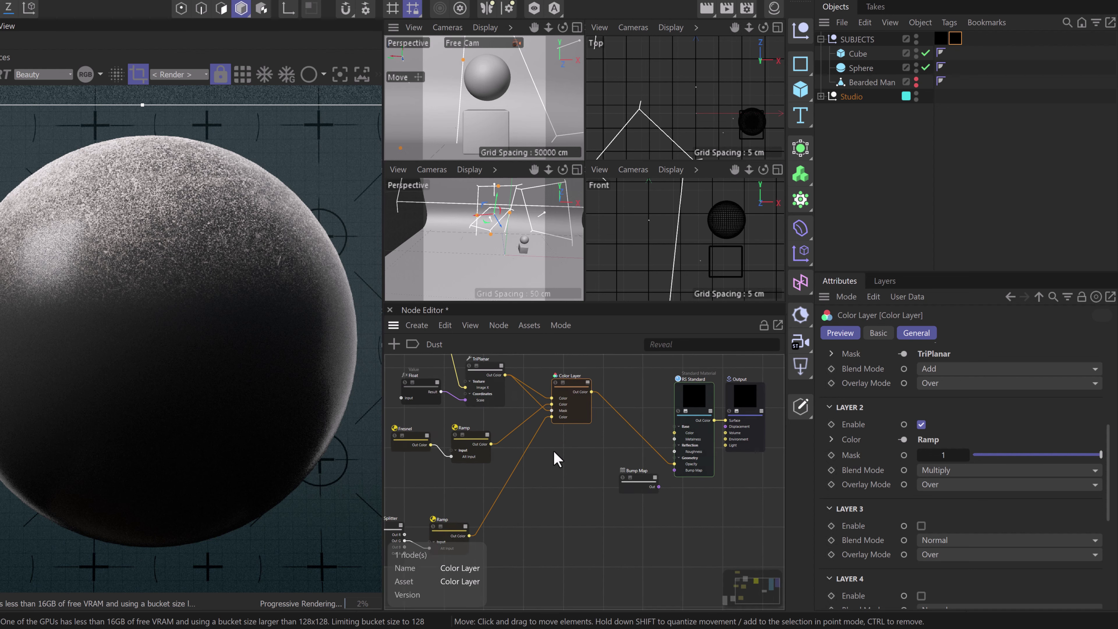
left_click(643, 481)
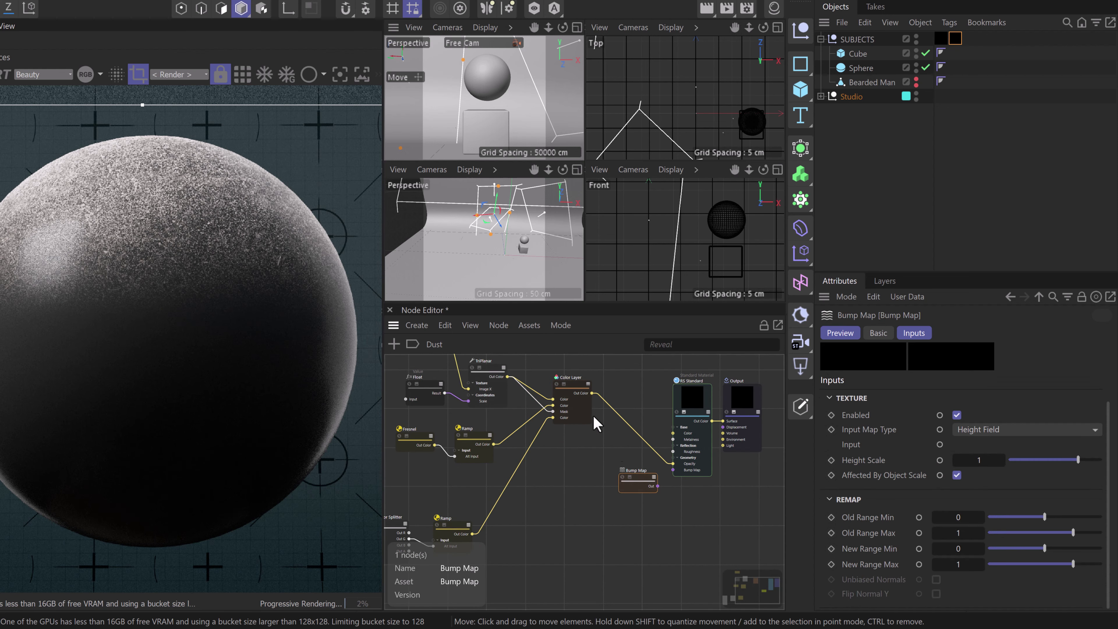
left_click_drag(592, 393, 768, 513)
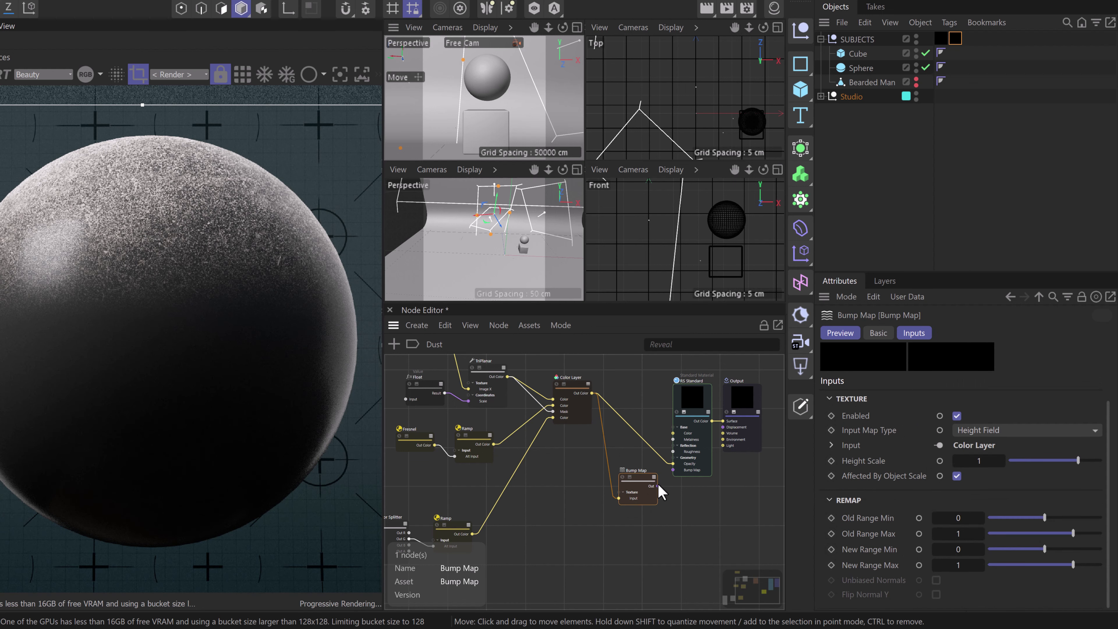
left_click_drag(657, 486, 674, 470)
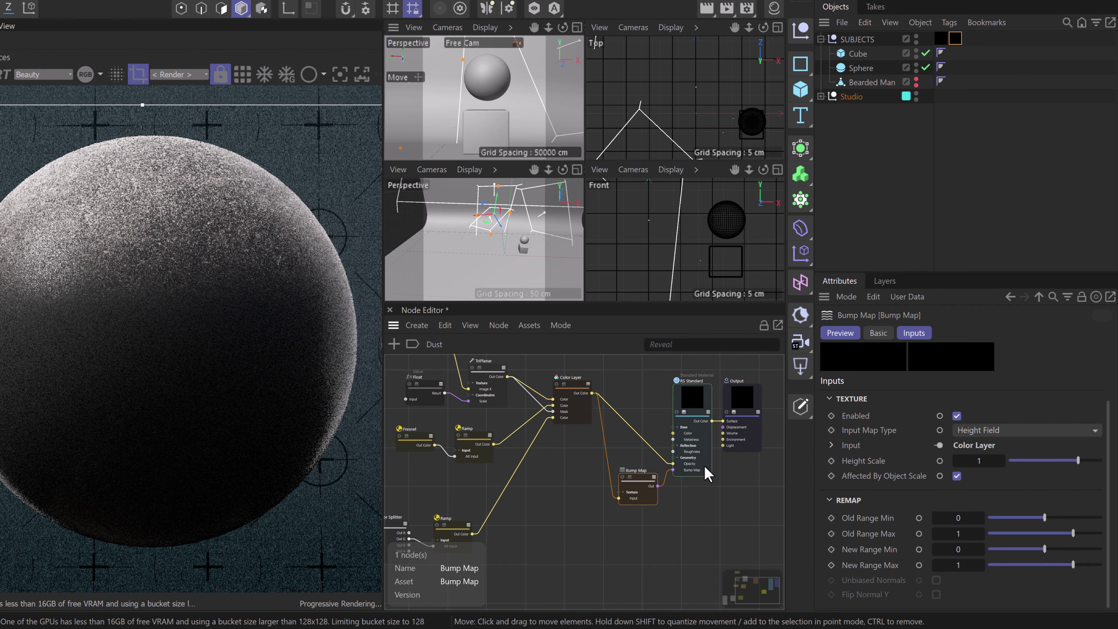
Step: Examine the dust detail up close on the sphere in the render, including the BumpNormals pass
scroll(704, 466, "up", 5)
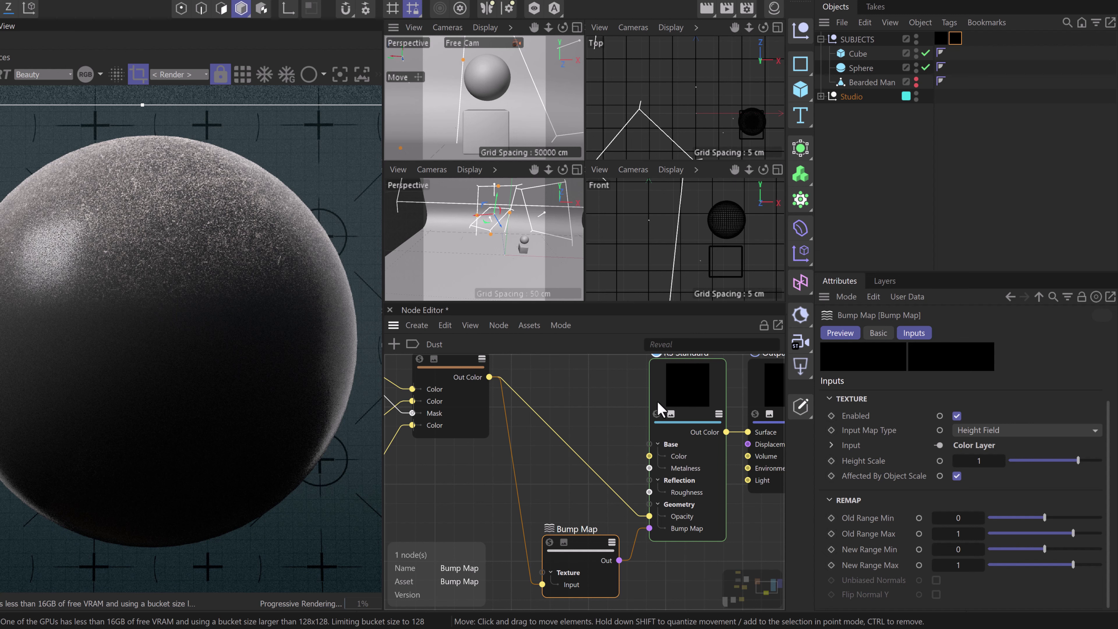
scroll(115, 194, "up", 3)
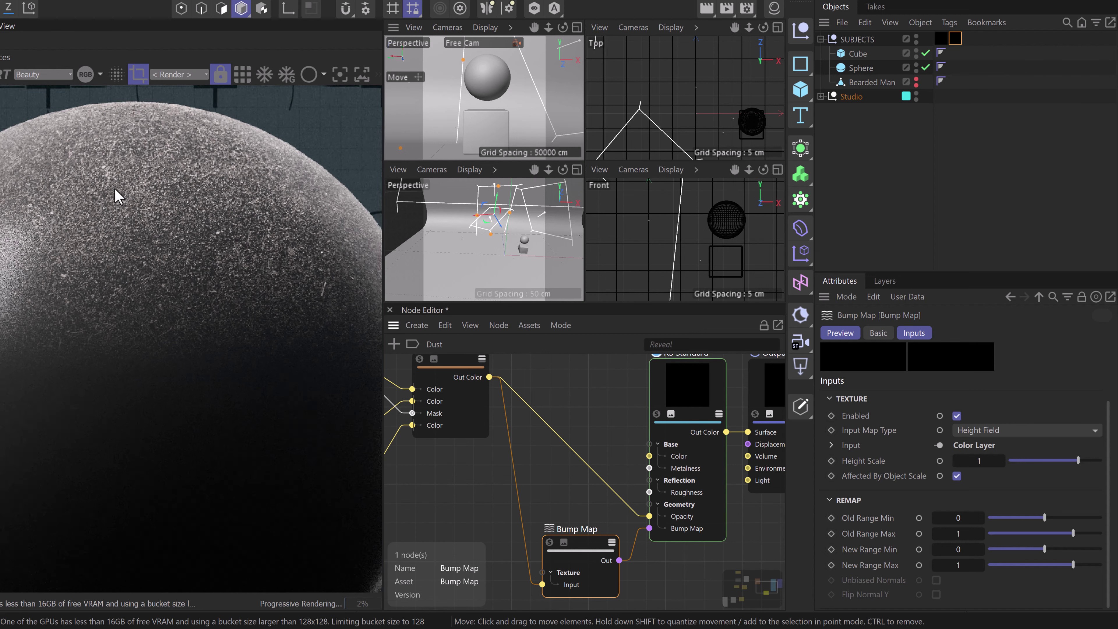
scroll(115, 194, "up", 1)
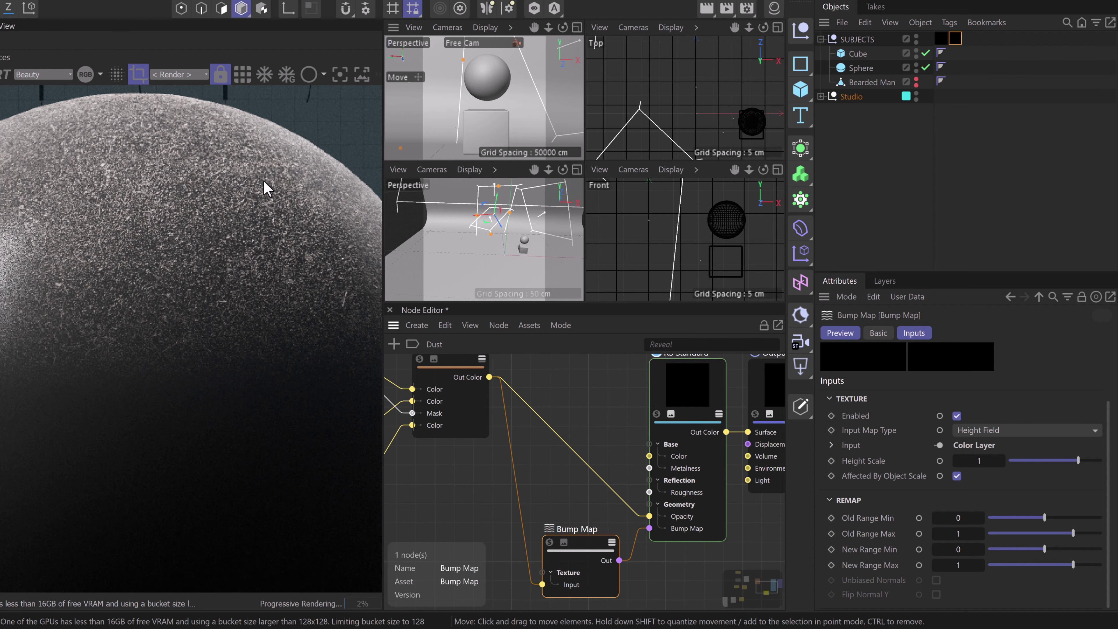
scroll(232, 264, "down", 2)
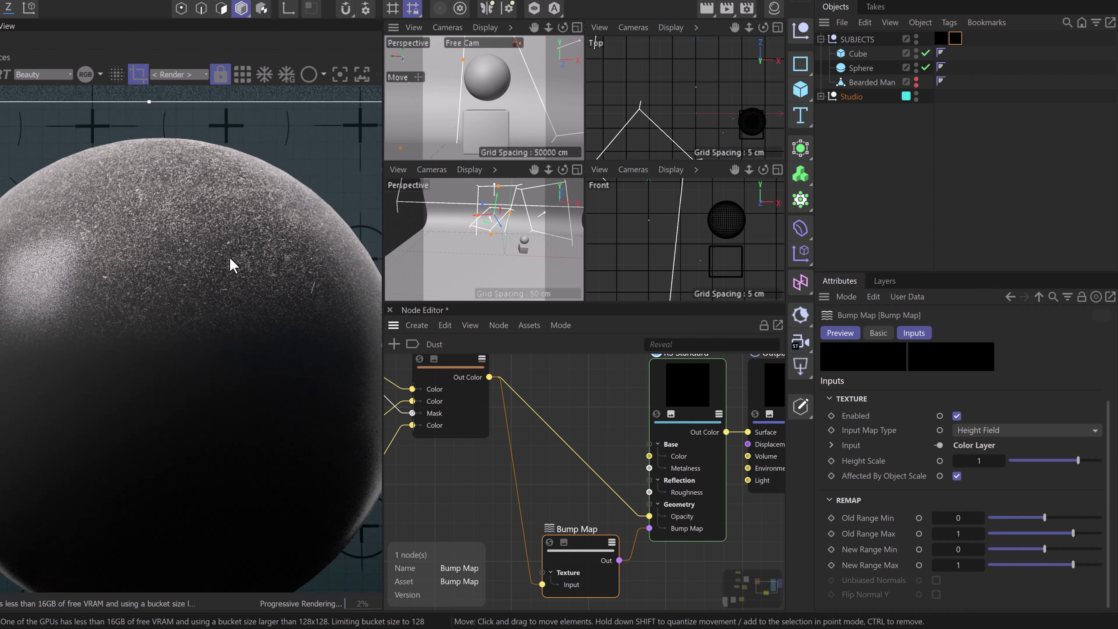
scroll(232, 264, "down", 1)
scroll(493, 68, "up", 3)
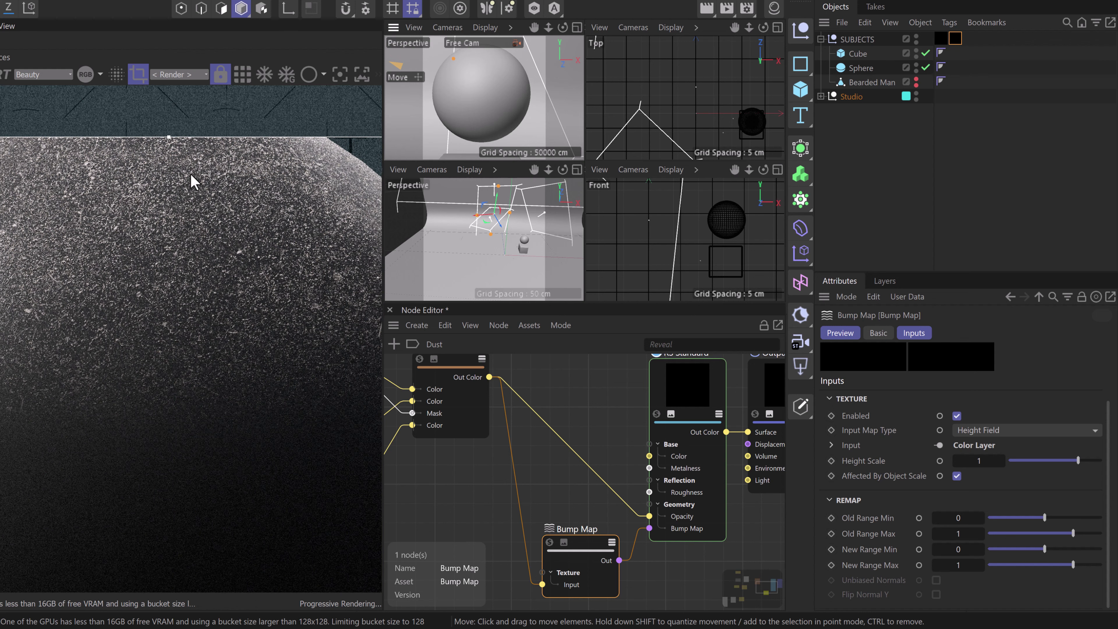
scroll(208, 181, "up", 1)
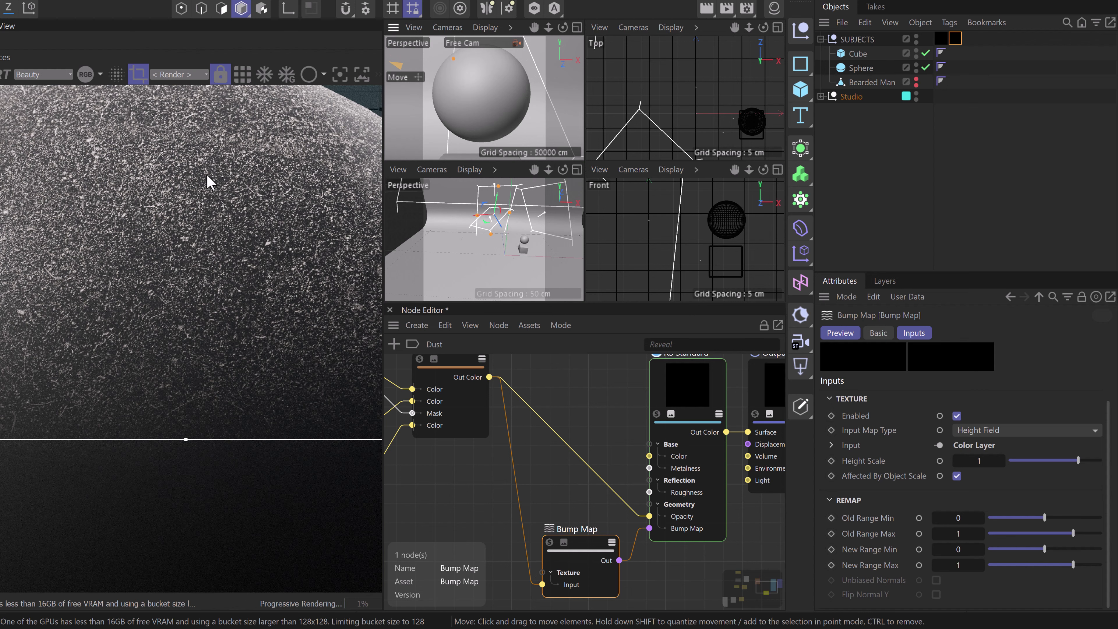
left_click(61, 73)
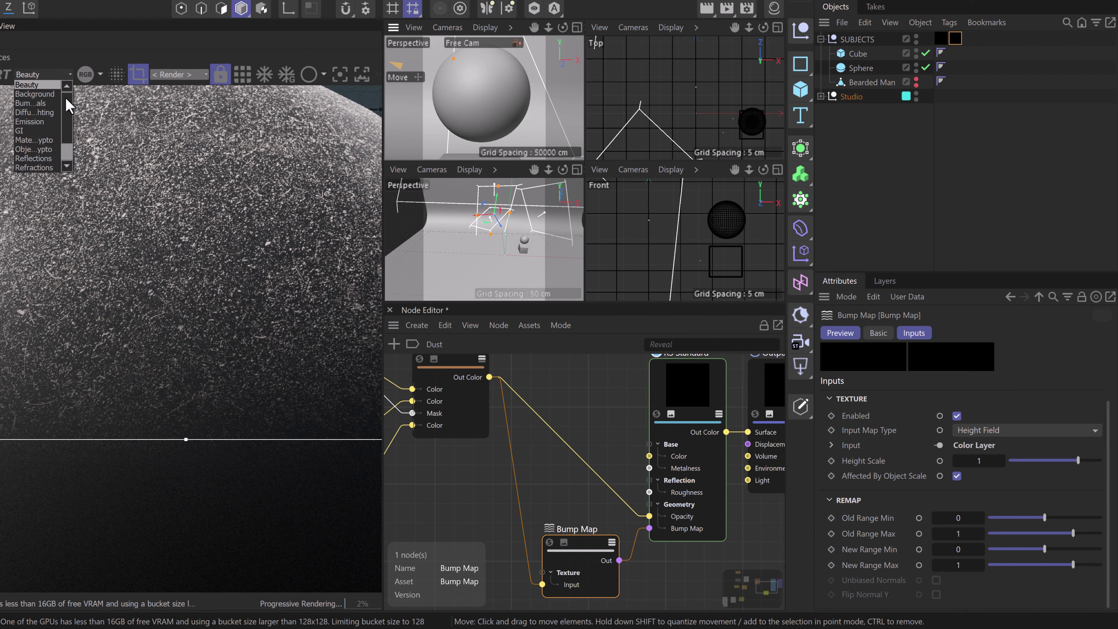
left_click(47, 103)
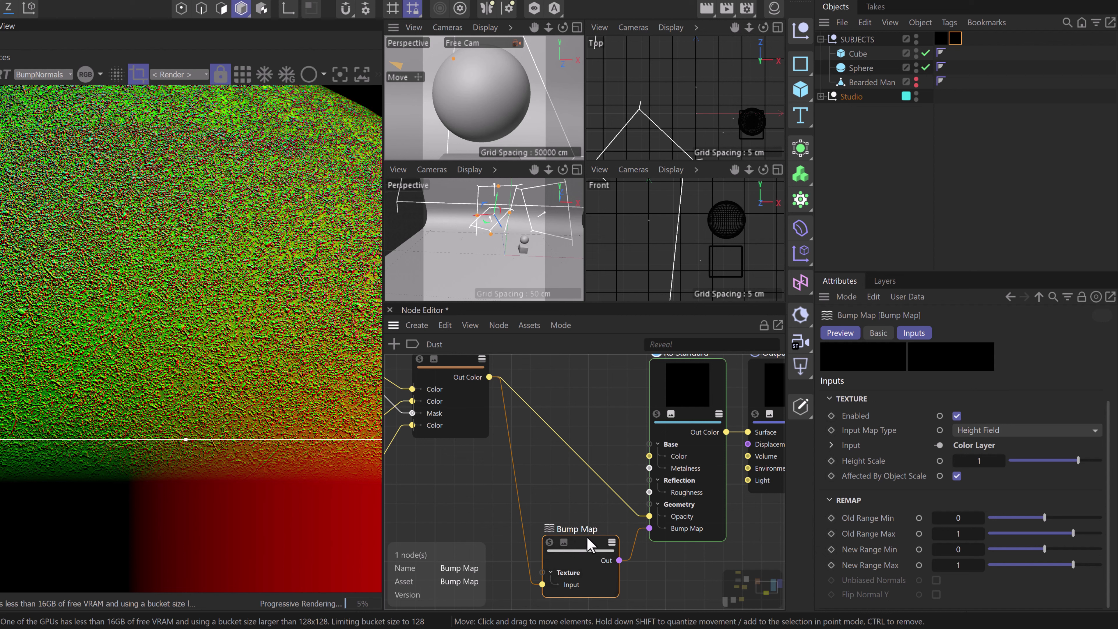
Step: Set the Bump Map's Height Scale to 0.5 and return the render view to the Beauty pass
left_click(979, 460)
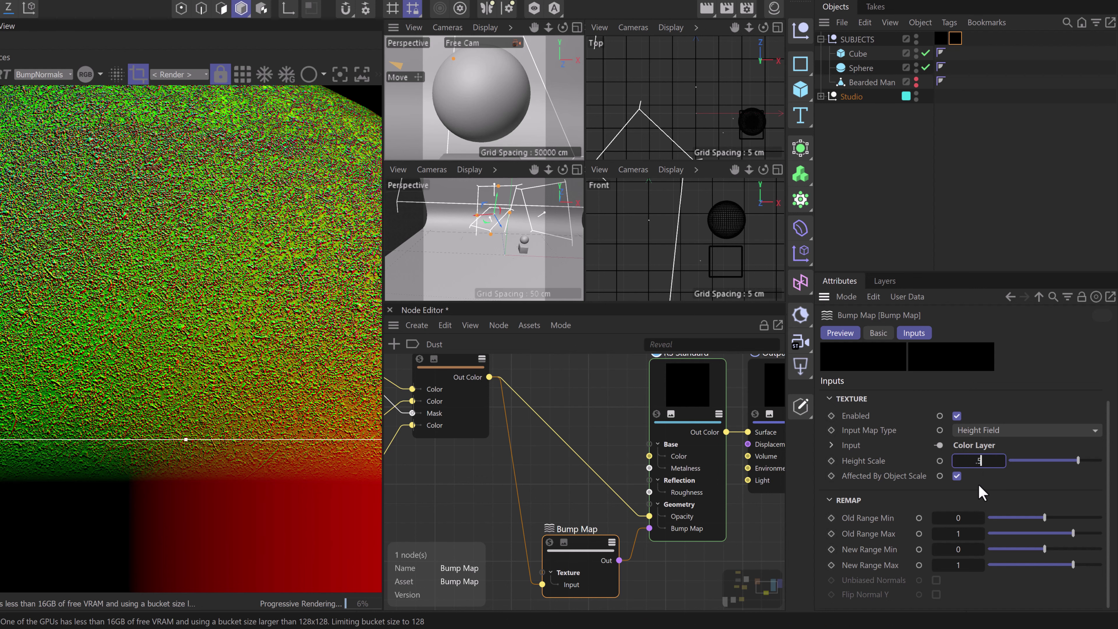
key("Return")
left_click(43, 75)
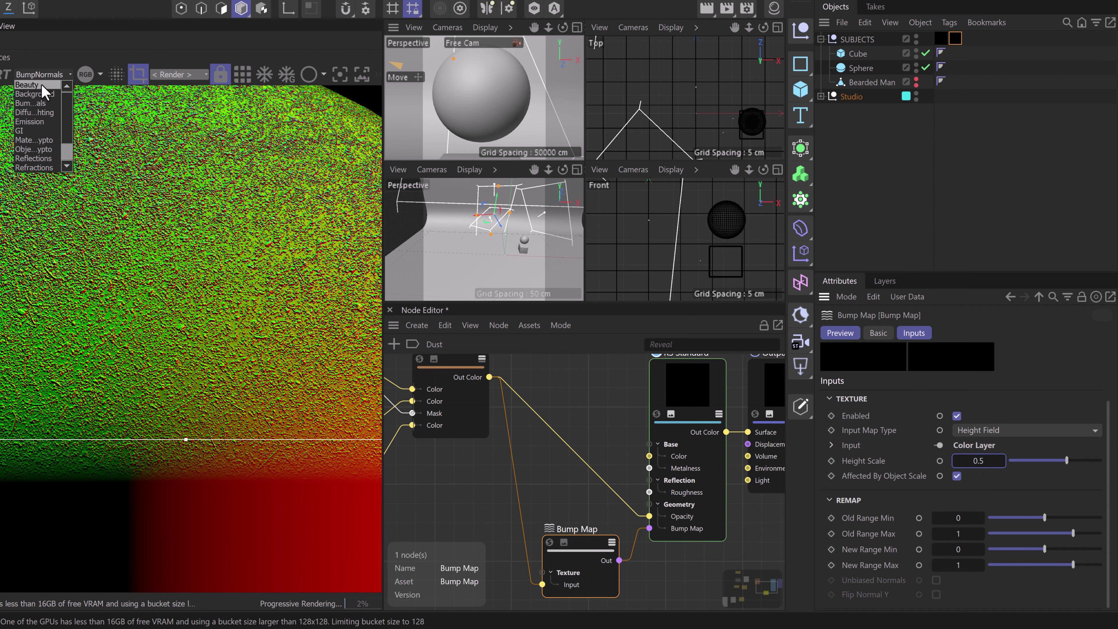
left_click(44, 90)
Step: Darken the RS Standard material's base color to a brightness value of 59%
scroll(568, 472, "down", 3)
left_click(643, 415)
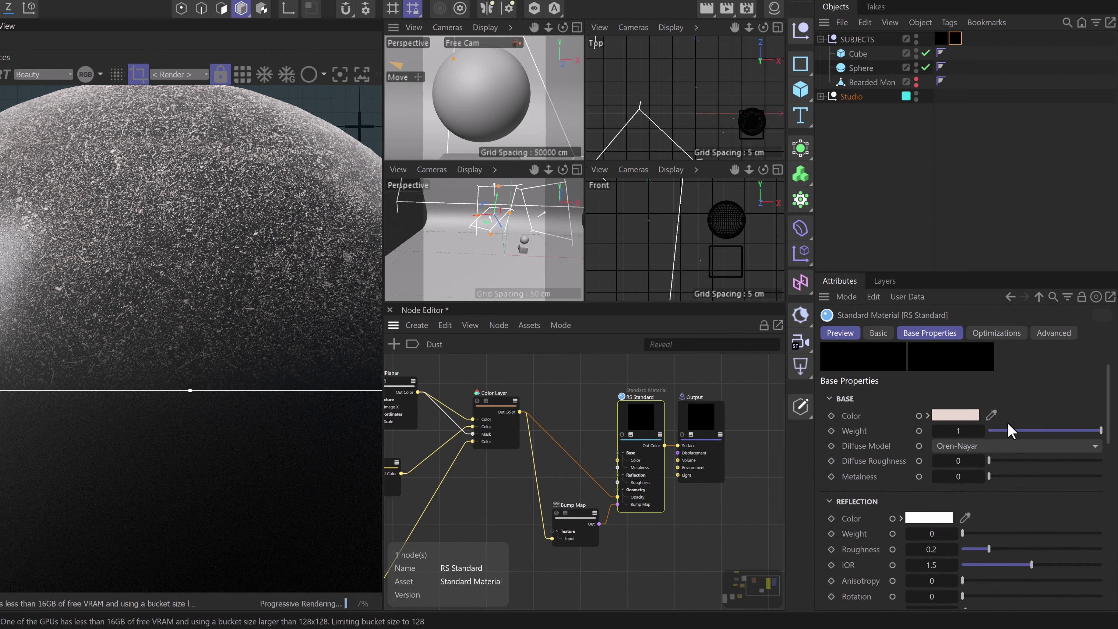
left_click(963, 419)
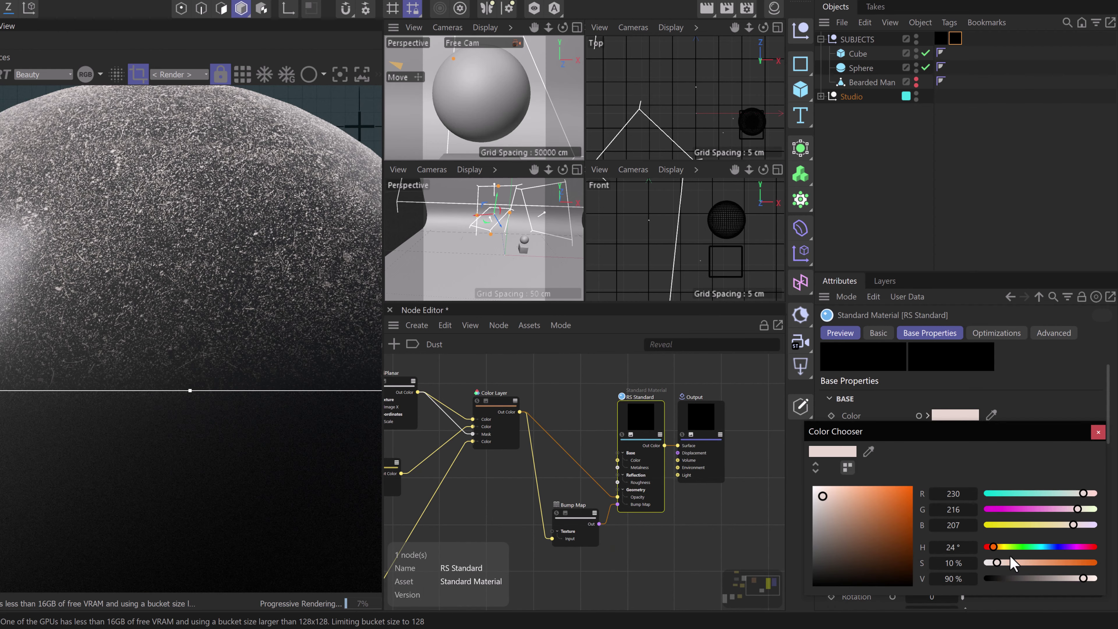
left_click(1048, 578)
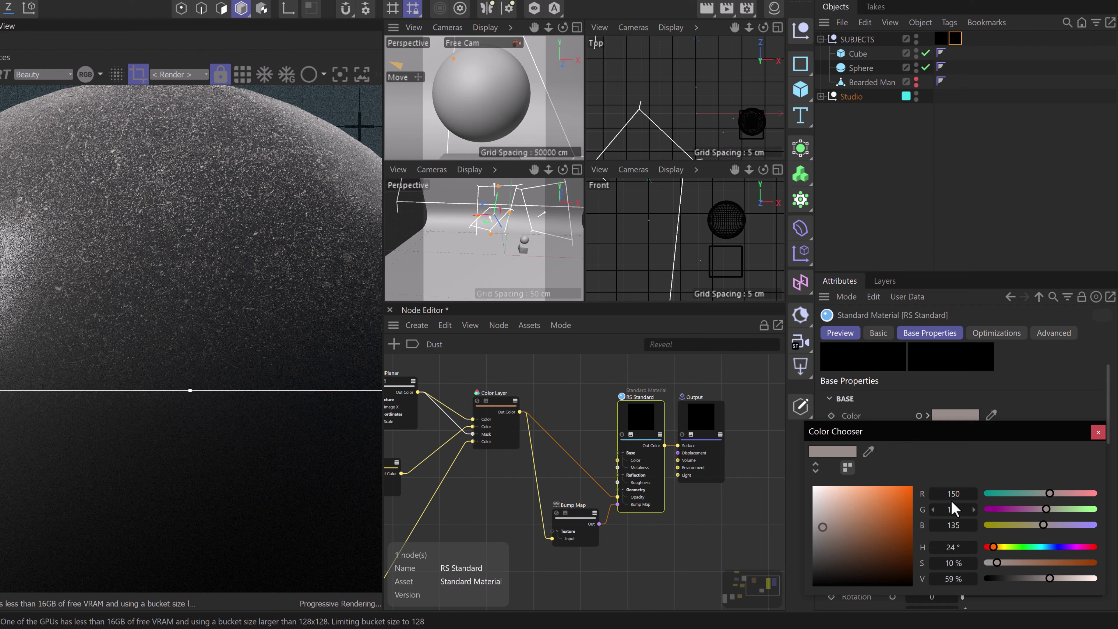
left_click(1098, 432)
Step: Review the darker dust in the wider render and the complete node network, and inspect the Dust Kit v1 (CGHacks)-38 texture node
scroll(240, 221, "down", 5)
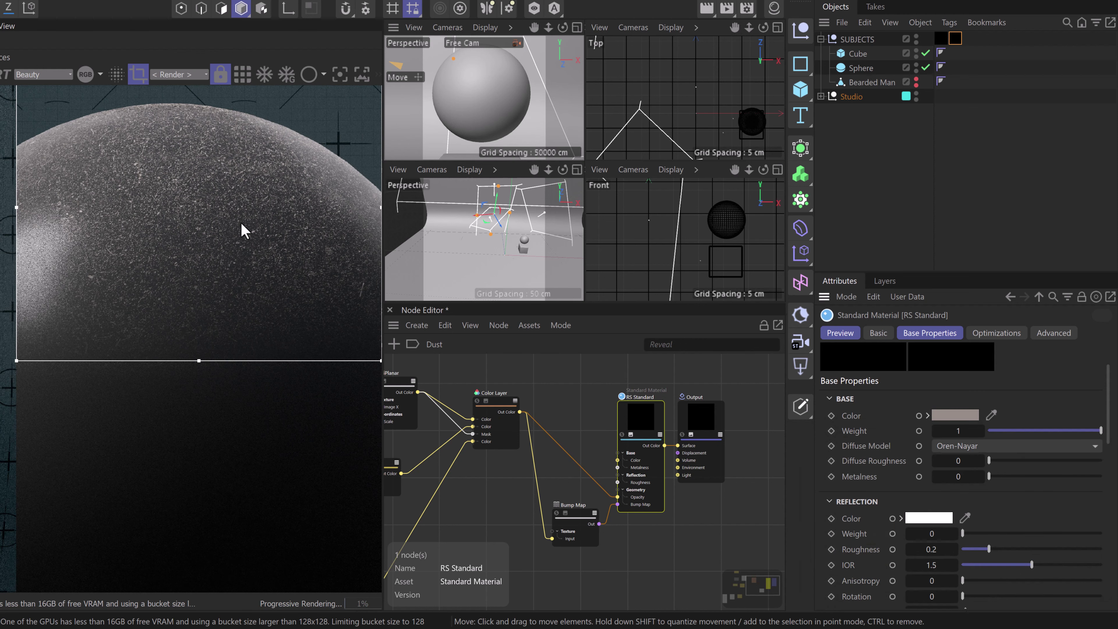
scroll(241, 219, "down", 1)
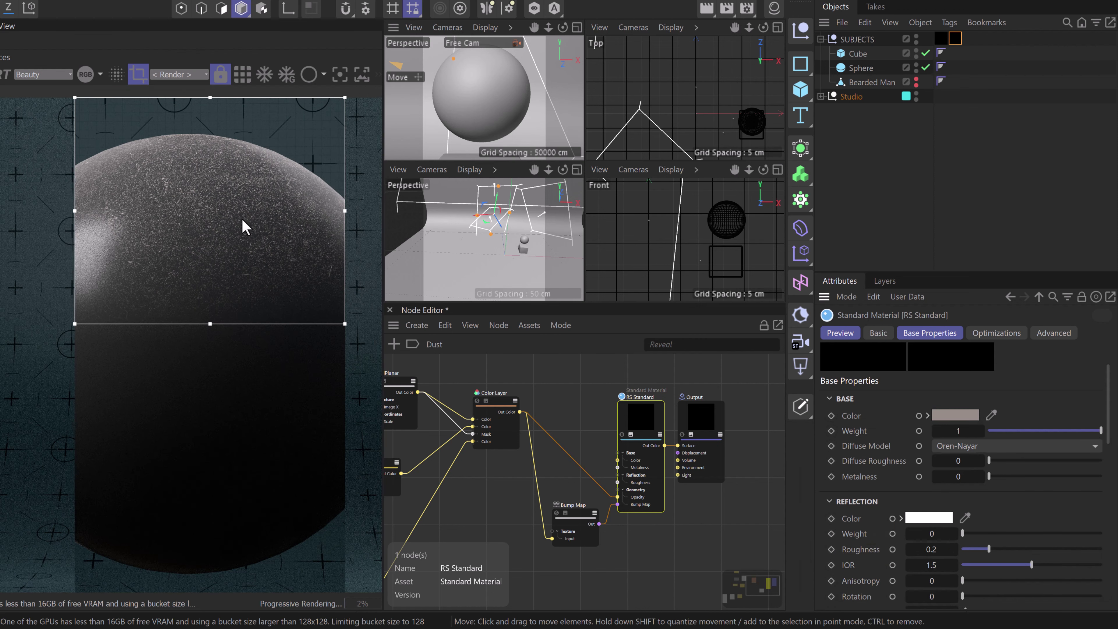
scroll(541, 420, "down", 3)
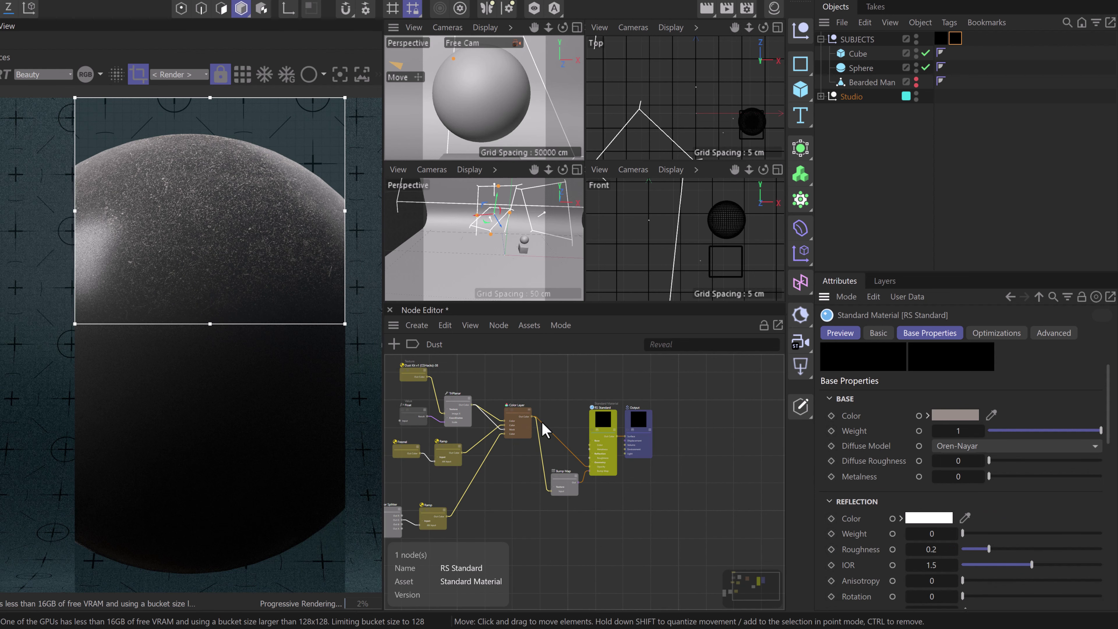
middle_click_drag(524, 439, 651, 441)
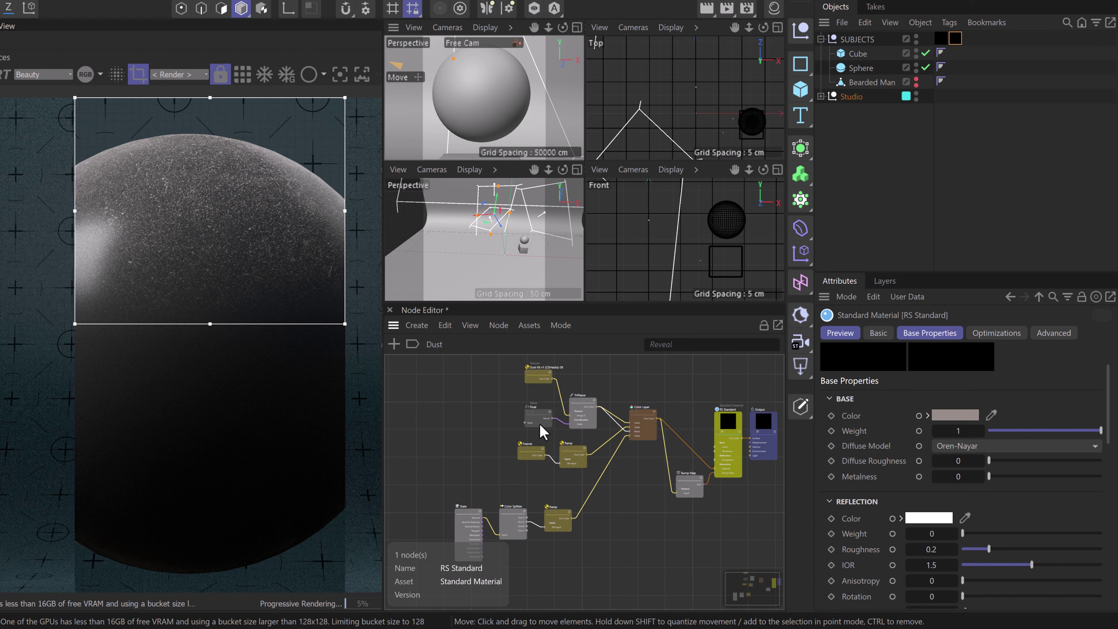
left_click(542, 375)
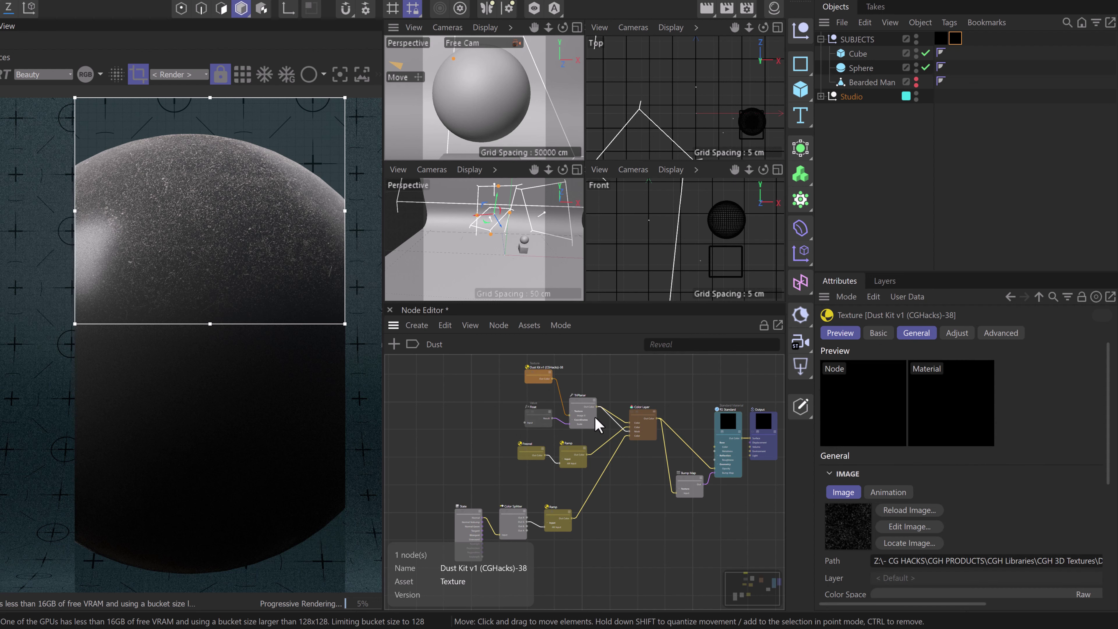
scroll(720, 417, "up", 3)
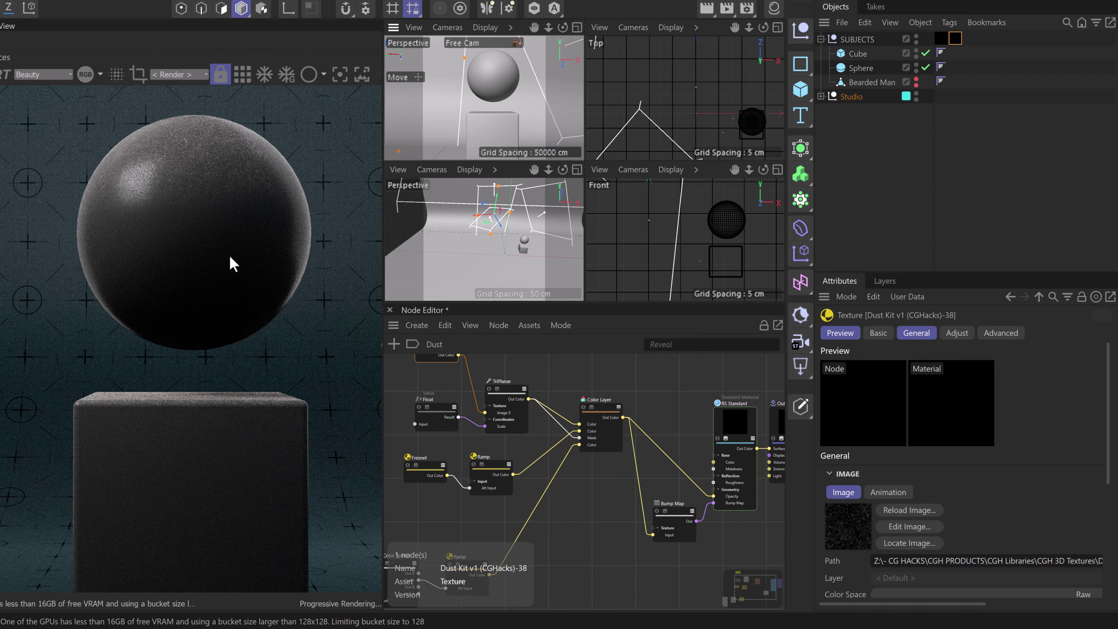
Step: Show the Bearded Man object, disable the Cube and Sphere, and frame the sculpted head in the camera view
left_click(916, 81)
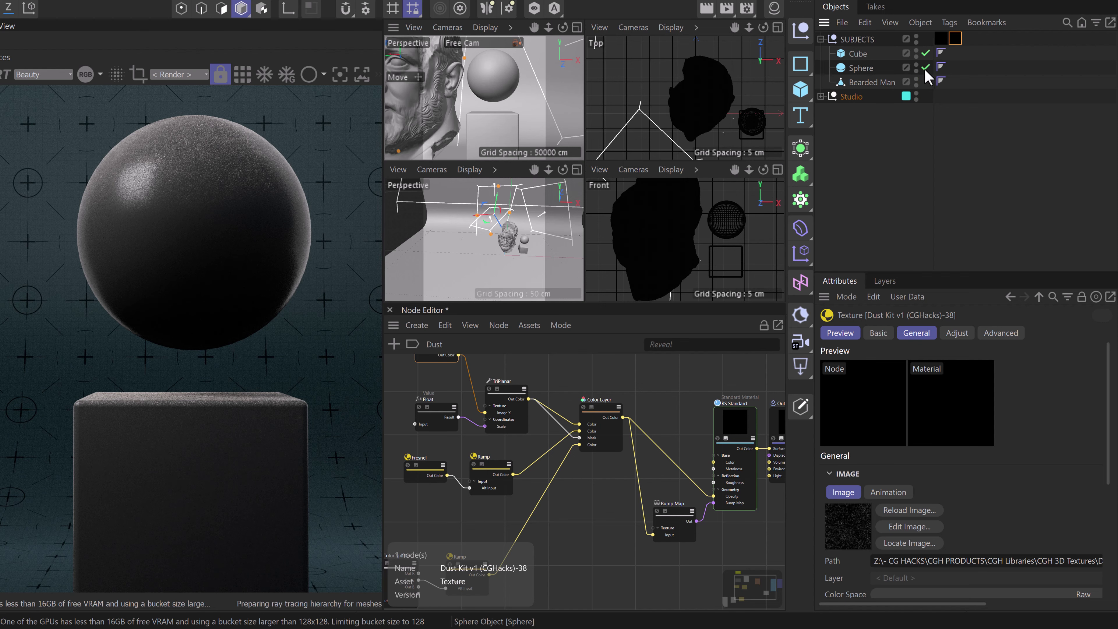
left_click(925, 68)
left_click(926, 53)
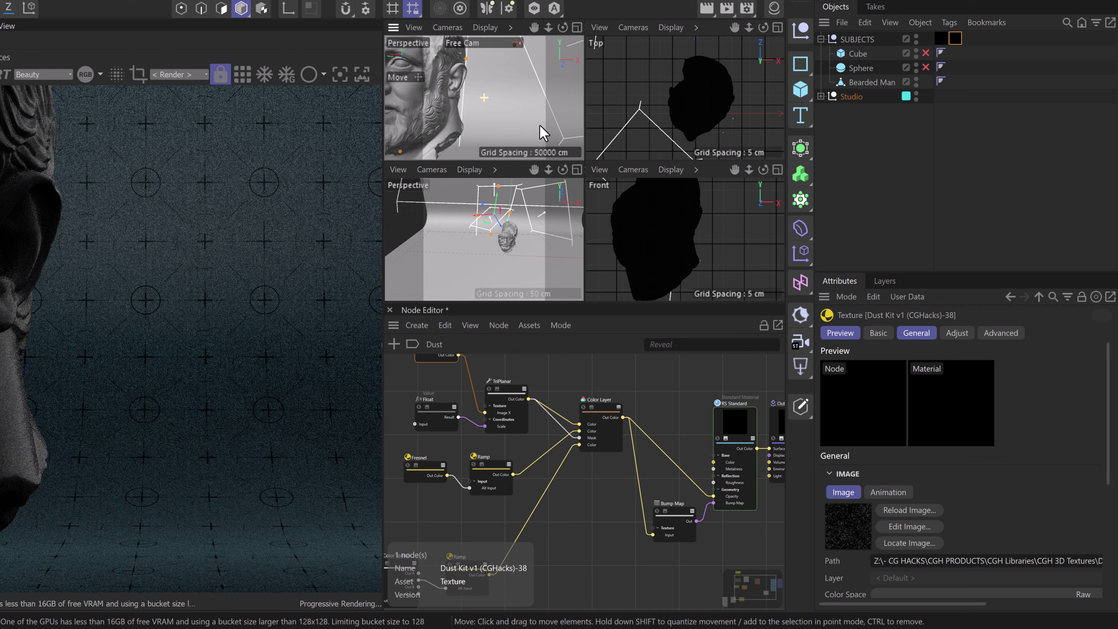
left_click_drag(538, 125, 492, 114, "alt")
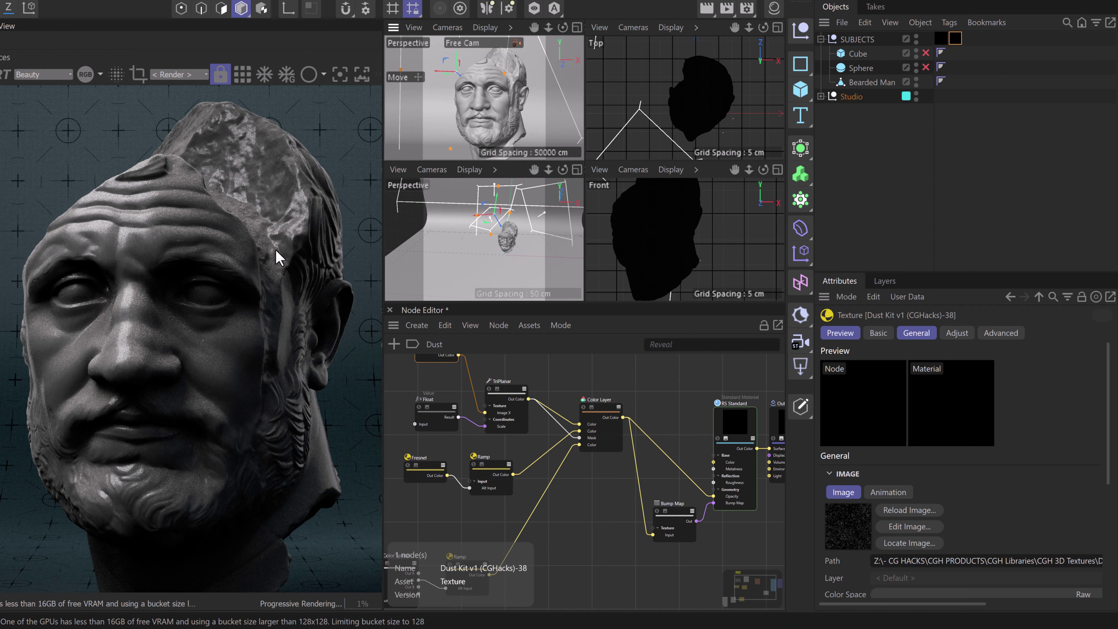
Step: Brighten the RS Standard material's base color to a brightness value of 86%
left_click(732, 425)
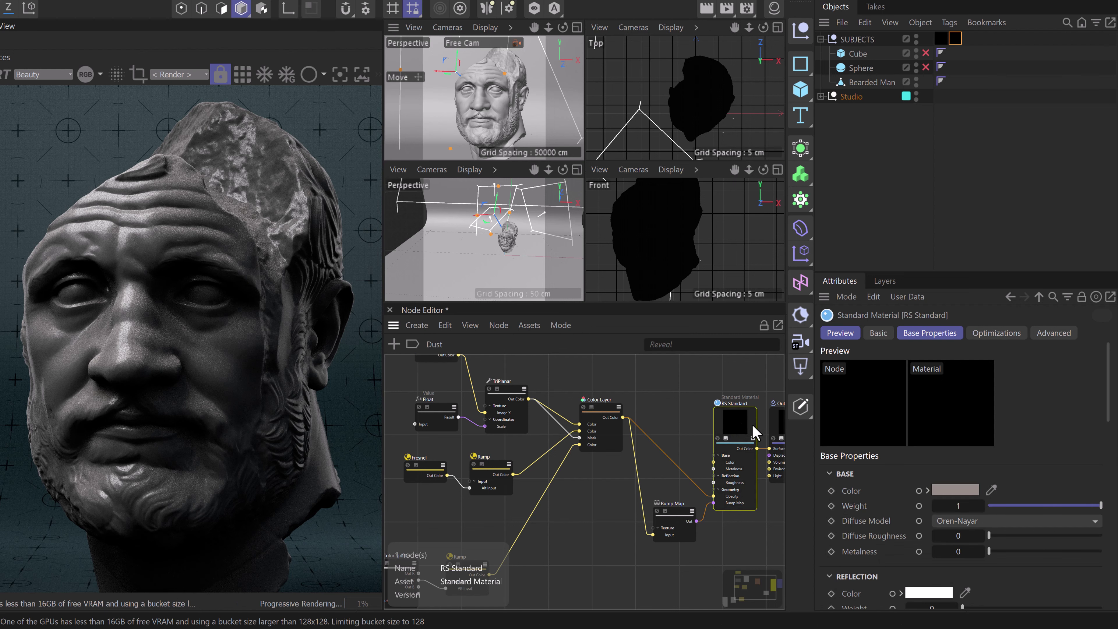
scroll(157, 325, "up", 3)
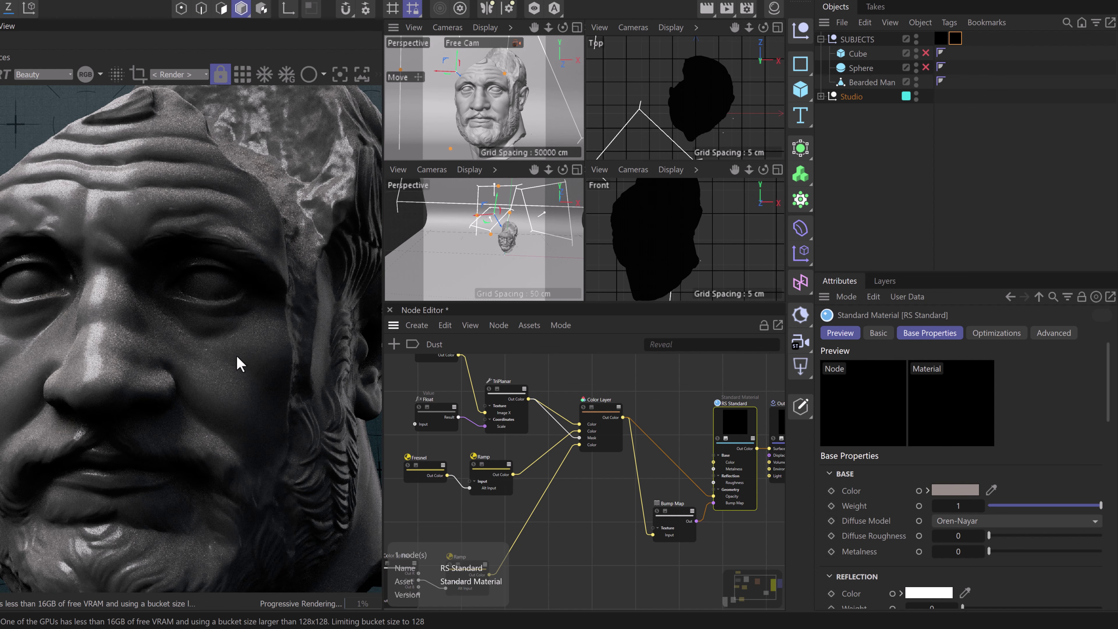
left_click(946, 490)
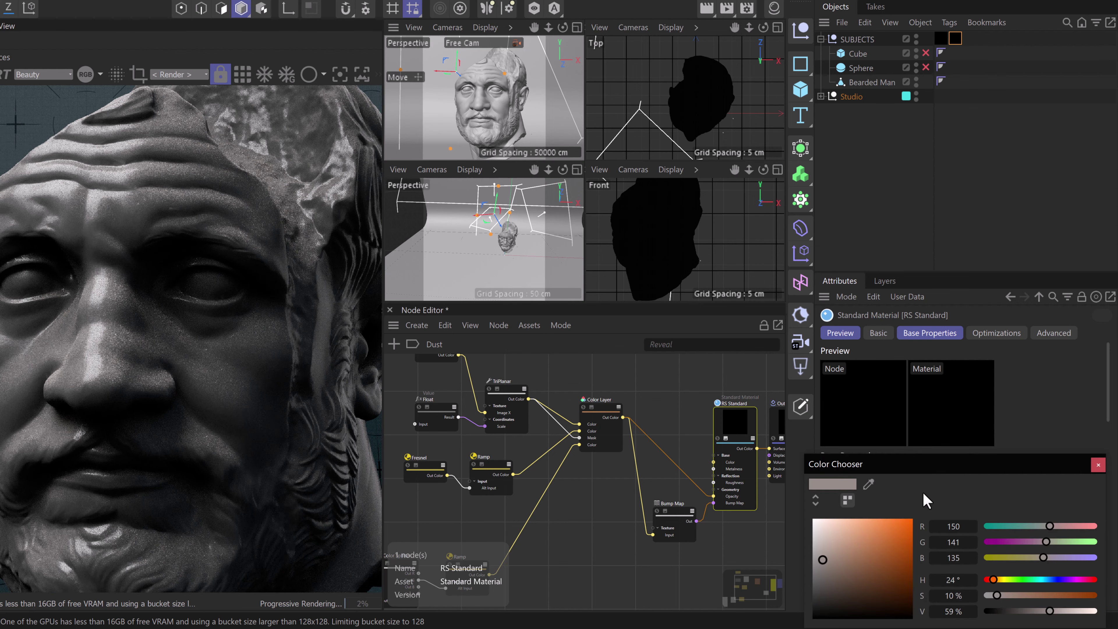
left_click(1078, 612)
left_click(1078, 612)
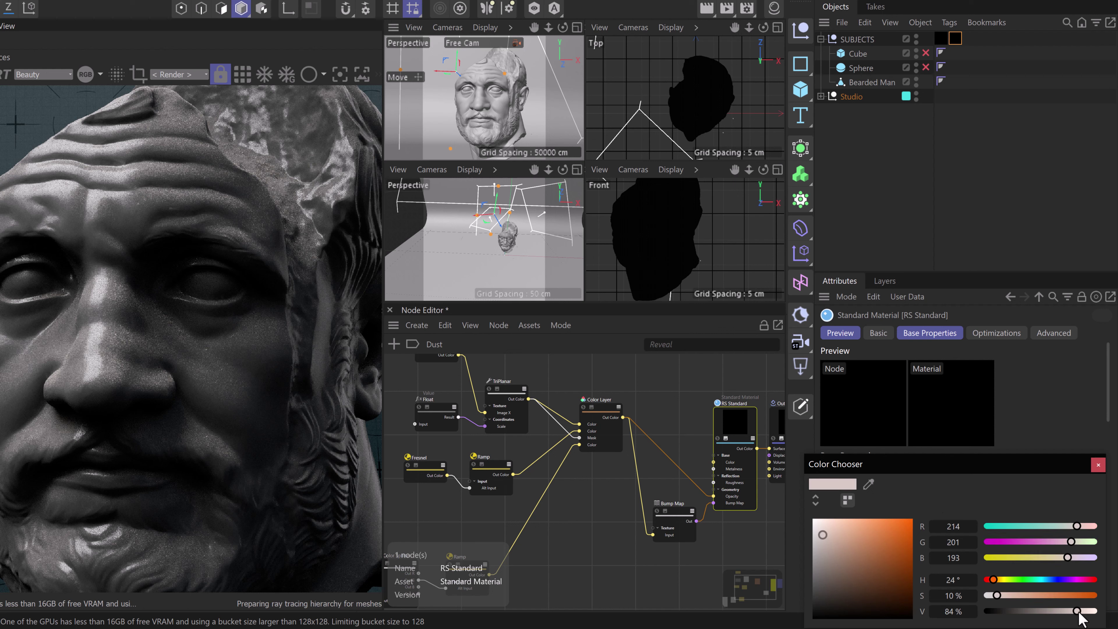
left_click(1079, 611)
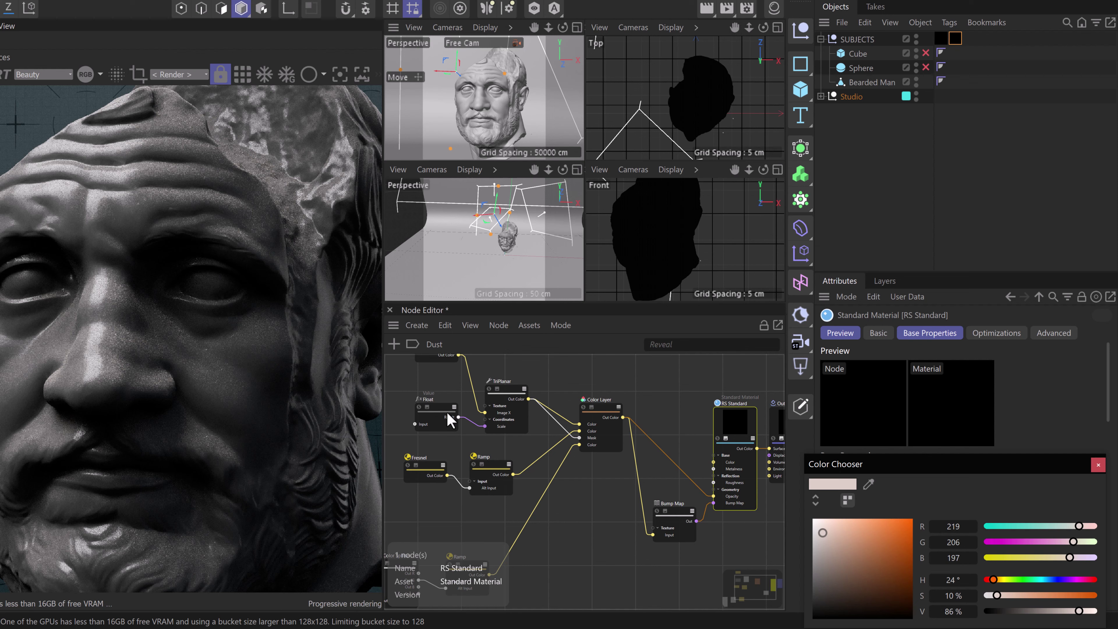
Step: Restrict the render to a region over the upper face and examine the dust around the eye and nose up close
left_click(251, 301)
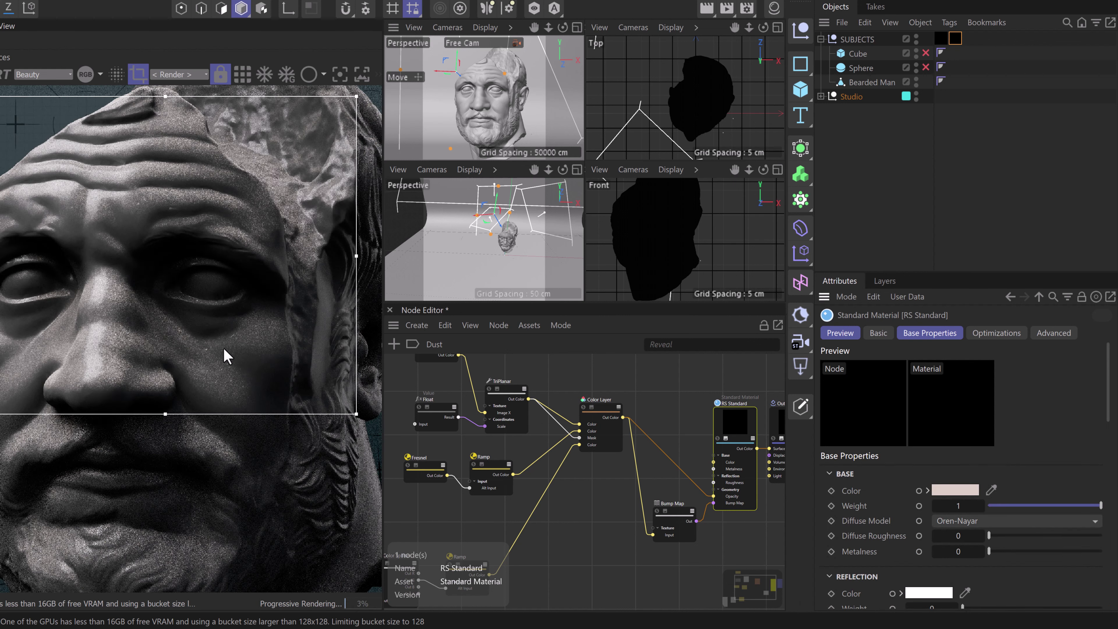
scroll(220, 339, "up", 3)
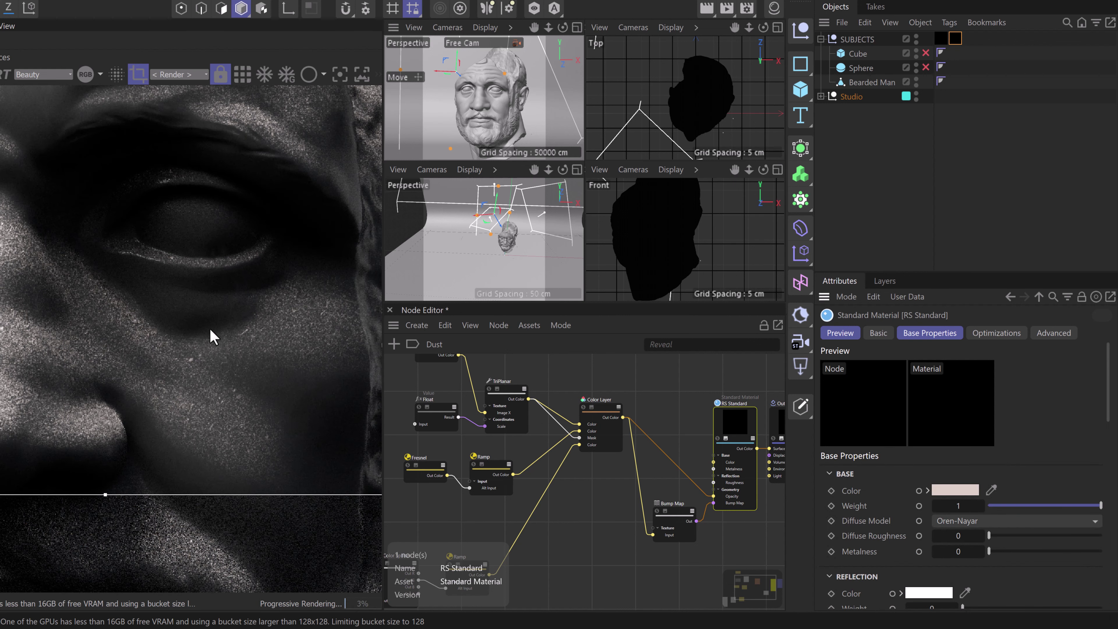
scroll(180, 392, "down", 3)
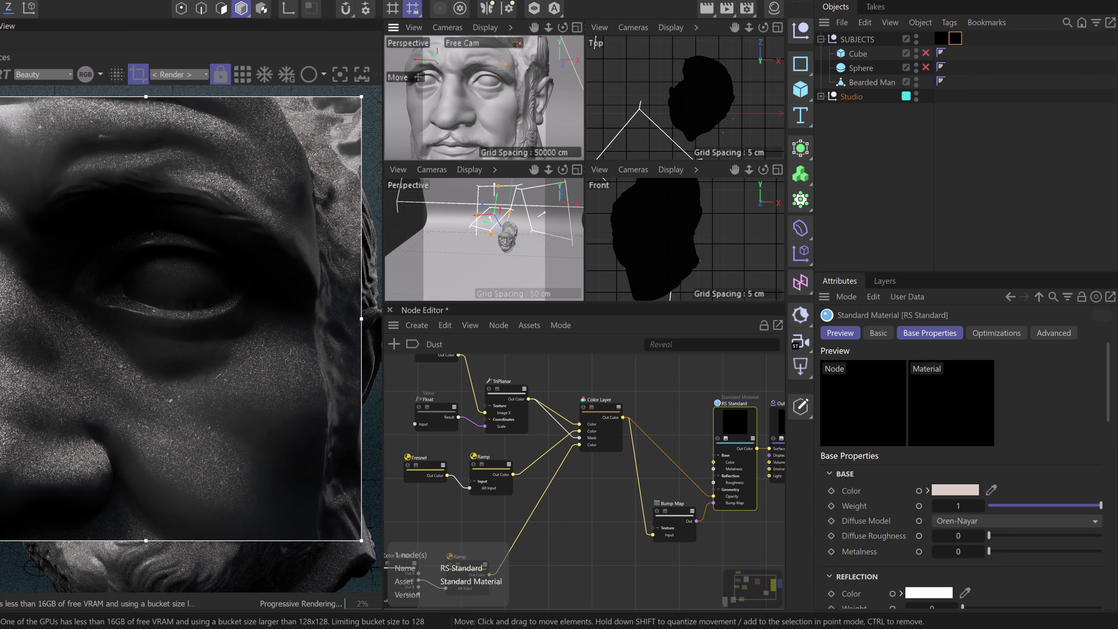
middle_click_drag(1, 309, 67, 315)
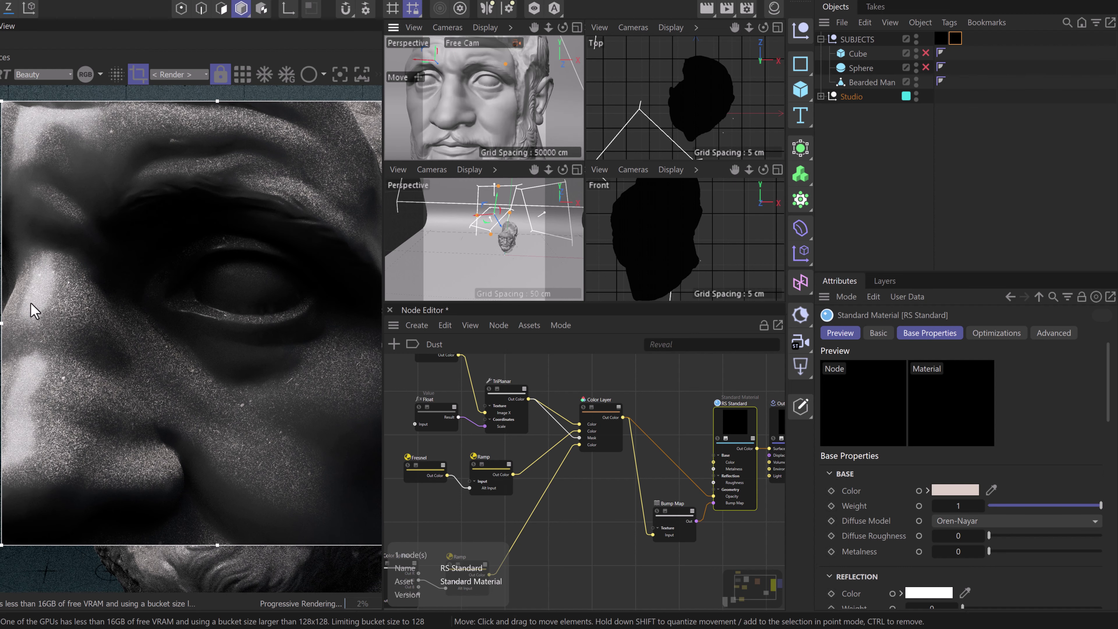
middle_click_drag(164, 382, 87, 357)
scroll(173, 282, "down", 1)
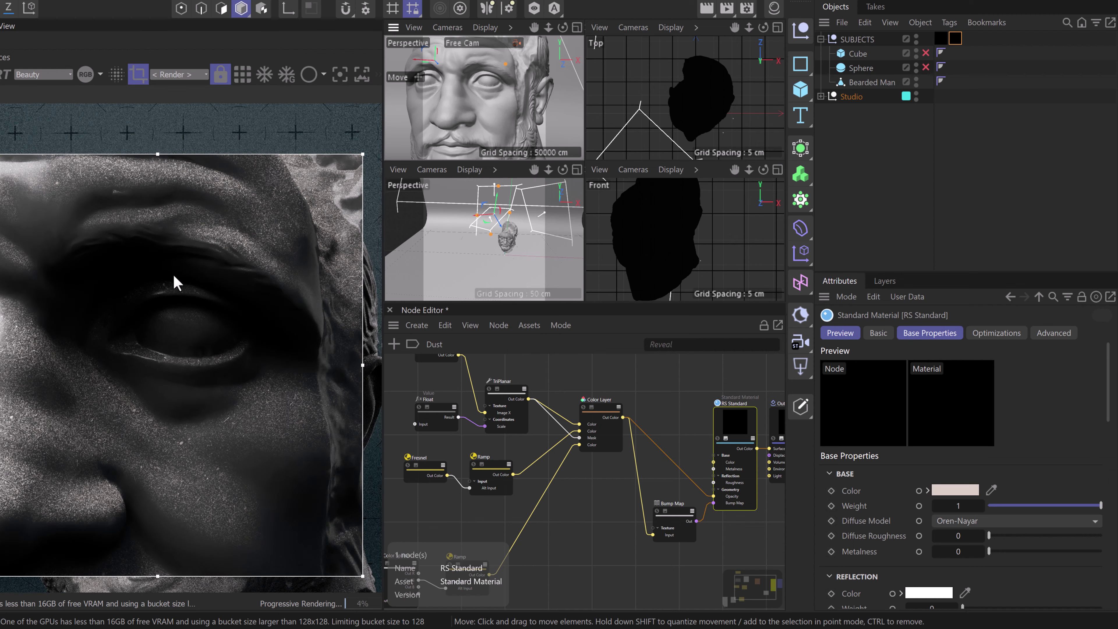